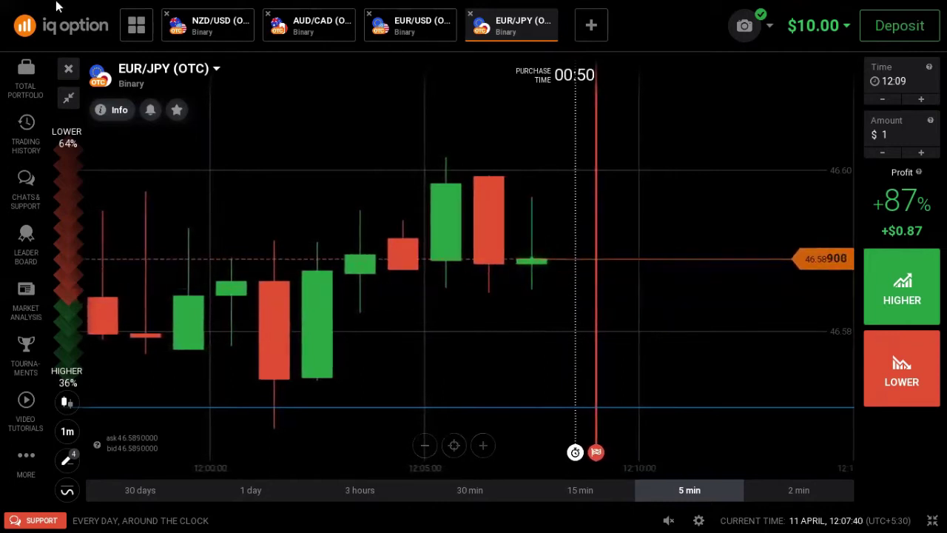
Step: Switch to EUR/USD and close the NZD/USD and AUD/CAD chart tabs
{"action": "left_click", "coordinate": [411, 22]}
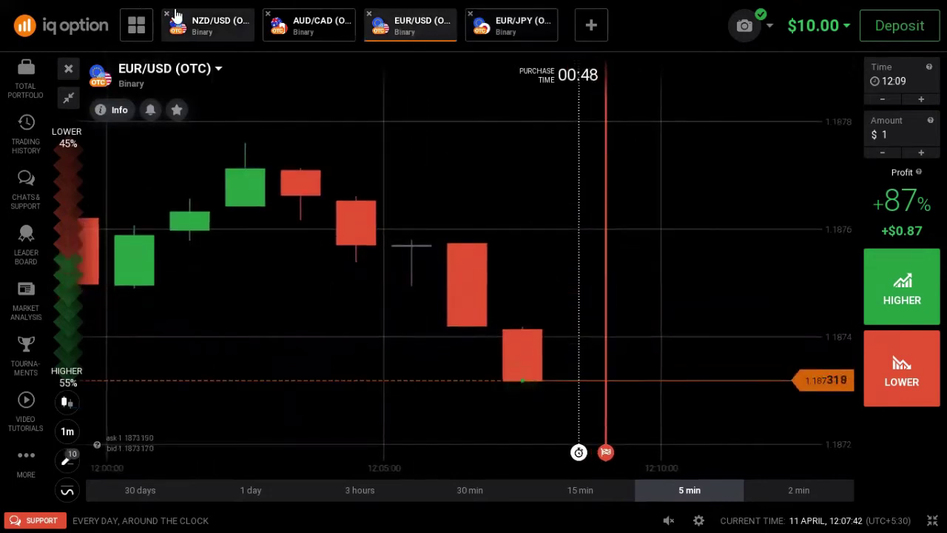
{"action": "left_click", "coordinate": [168, 14]}
{"action": "left_click", "coordinate": [167, 13]}
{"action": "scroll", "coordinate": [555, 161], "scroll_direction": "down", "scroll_amount": 5}
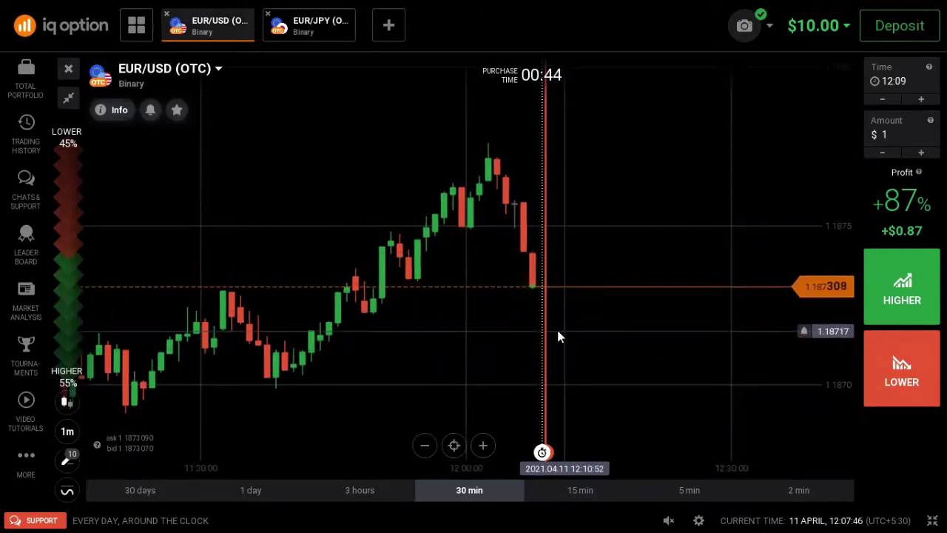
{"action": "scroll", "coordinate": [445, 323], "scroll_direction": "down", "scroll_amount": 2}
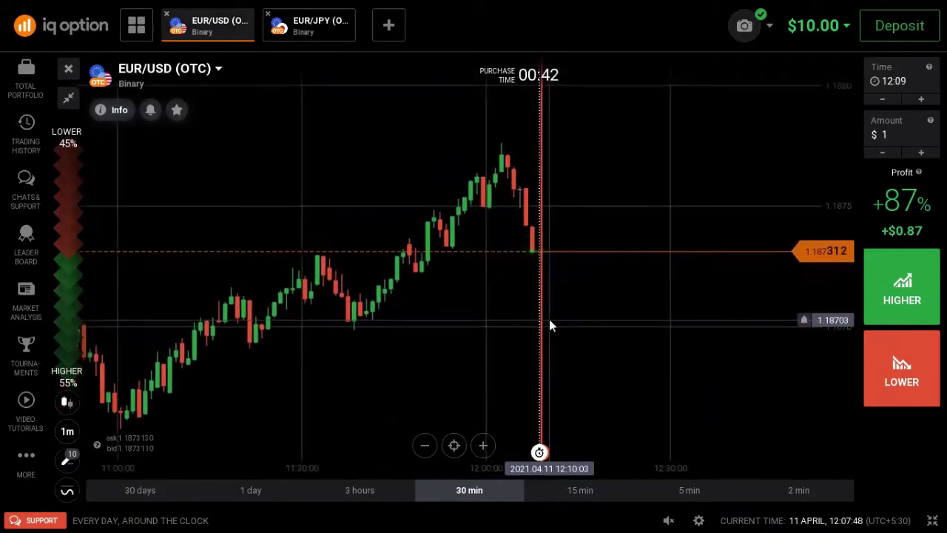
{"action": "scroll", "coordinate": [549, 324], "scroll_direction": "down", "scroll_amount": 3}
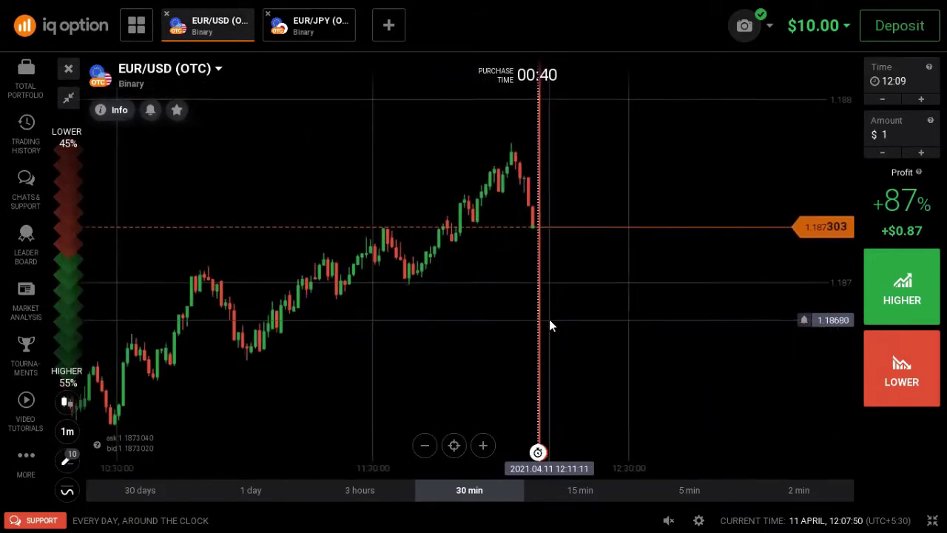
{"action": "scroll", "coordinate": [549, 324], "scroll_direction": "up", "scroll_amount": 3}
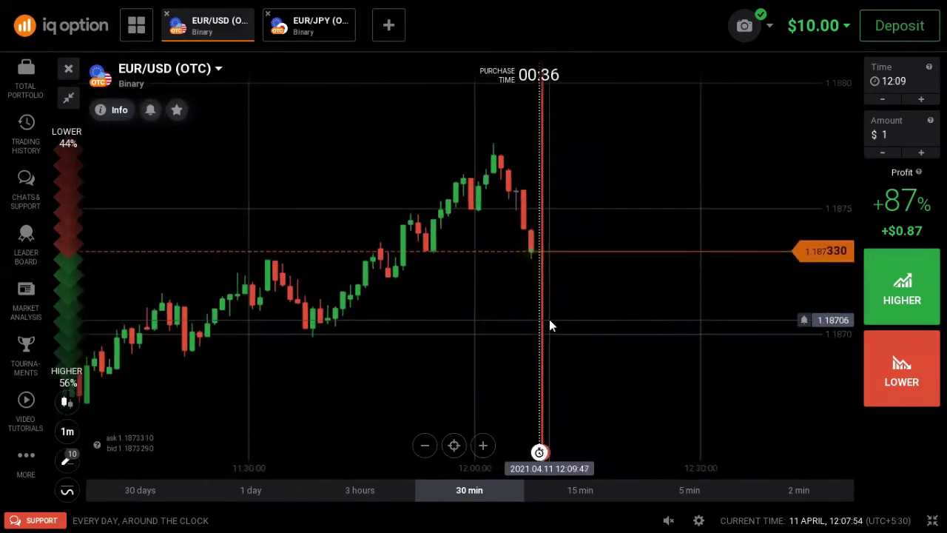
{"action": "scroll", "coordinate": [549, 321], "scroll_direction": "up", "scroll_amount": 2}
Step: Load the NZD/USD (OTC) chart and reopen the tradable assets list
{"action": "left_click", "coordinate": [164, 72]}
{"action": "left_click", "coordinate": [316, 197]}
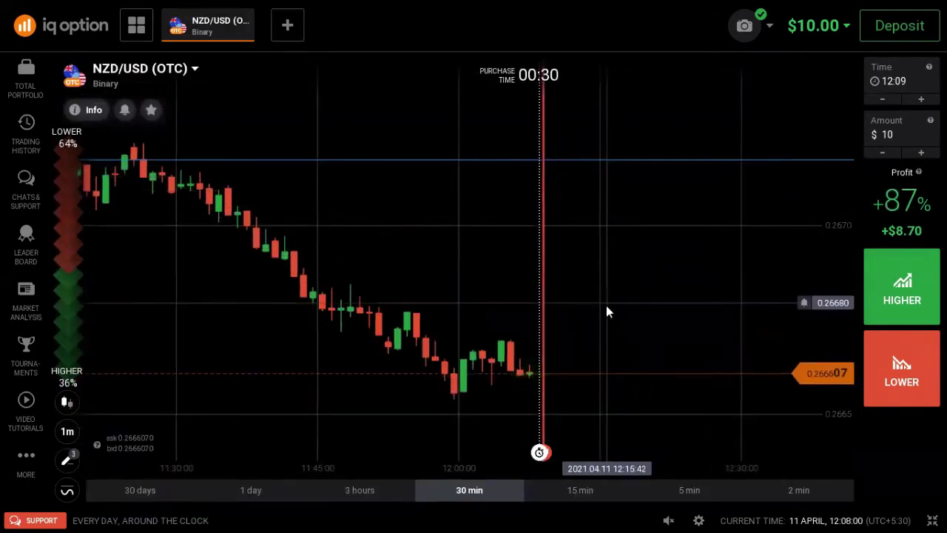
{"action": "scroll", "coordinate": [600, 344], "scroll_direction": "up", "scroll_amount": 2}
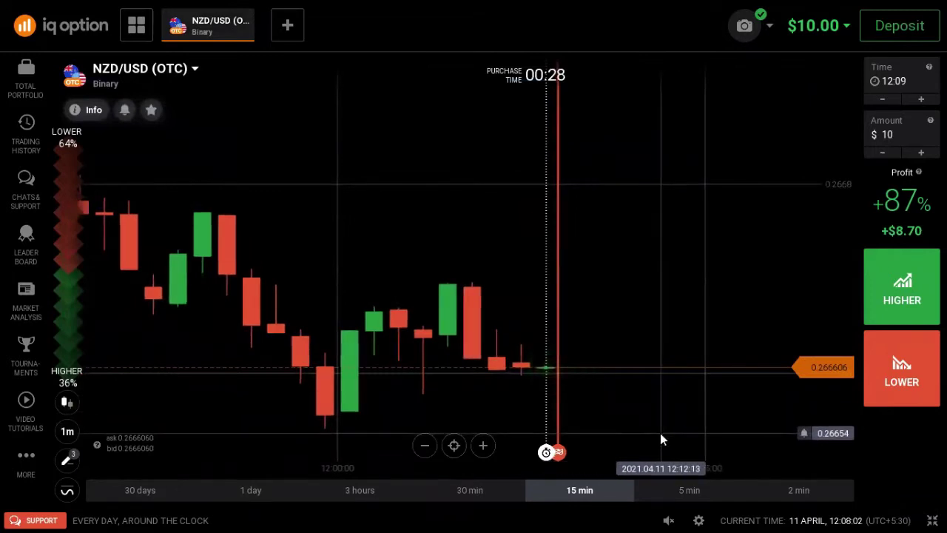
{"action": "left_click", "coordinate": [97, 70]}
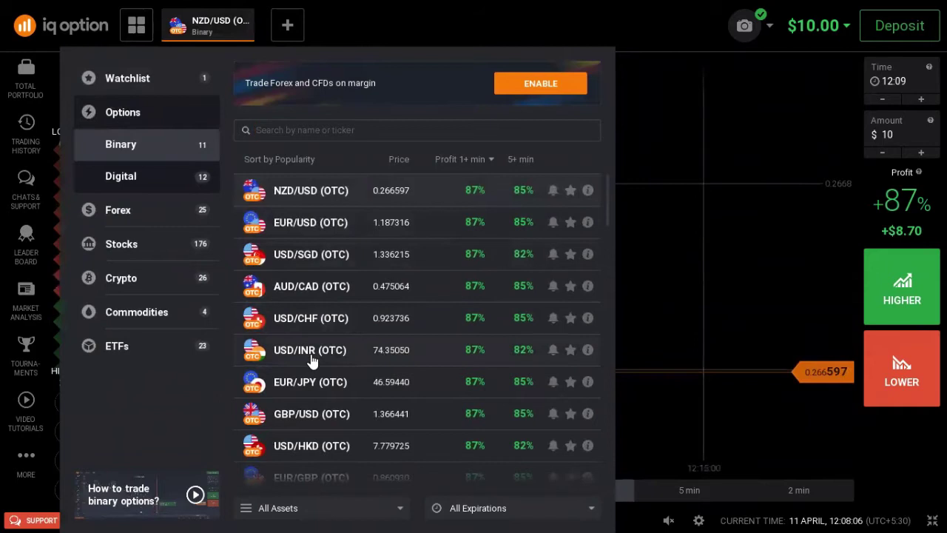
Step: Switch from USD/INR to EUR/JPY (OTC) and buy a $10 LOWER option
{"action": "left_click", "coordinate": [310, 355]}
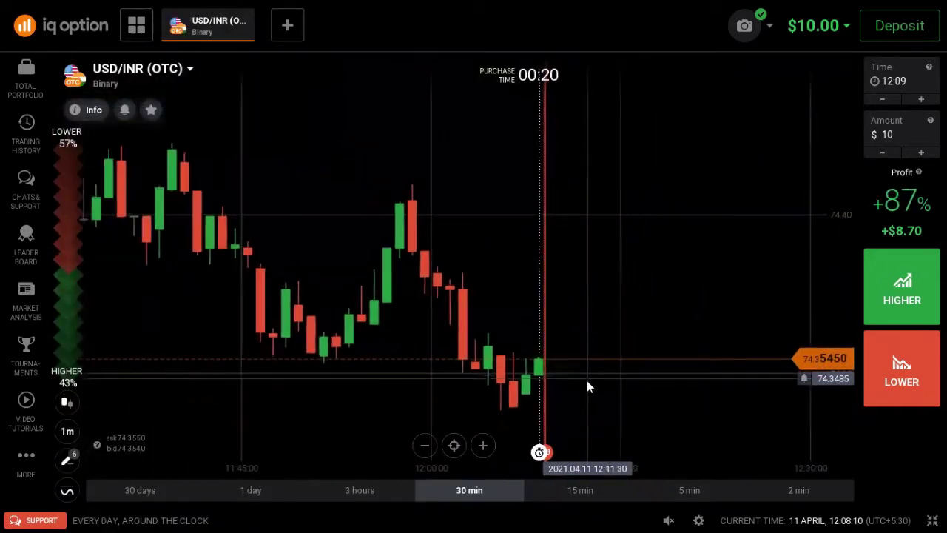
{"action": "scroll", "coordinate": [608, 418], "scroll_direction": "up", "scroll_amount": 5}
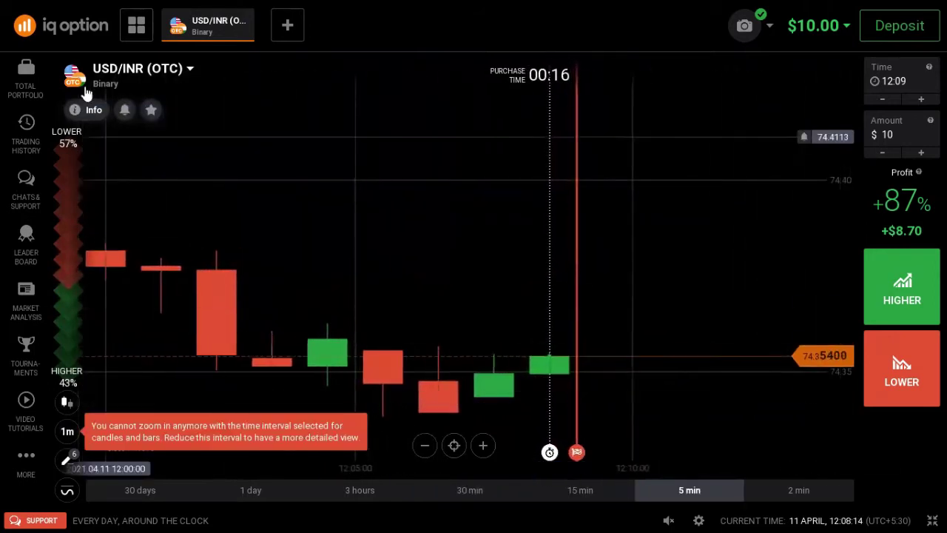
{"action": "left_click", "coordinate": [118, 71]}
{"action": "scroll", "coordinate": [301, 331], "scroll_direction": "down", "scroll_amount": 2}
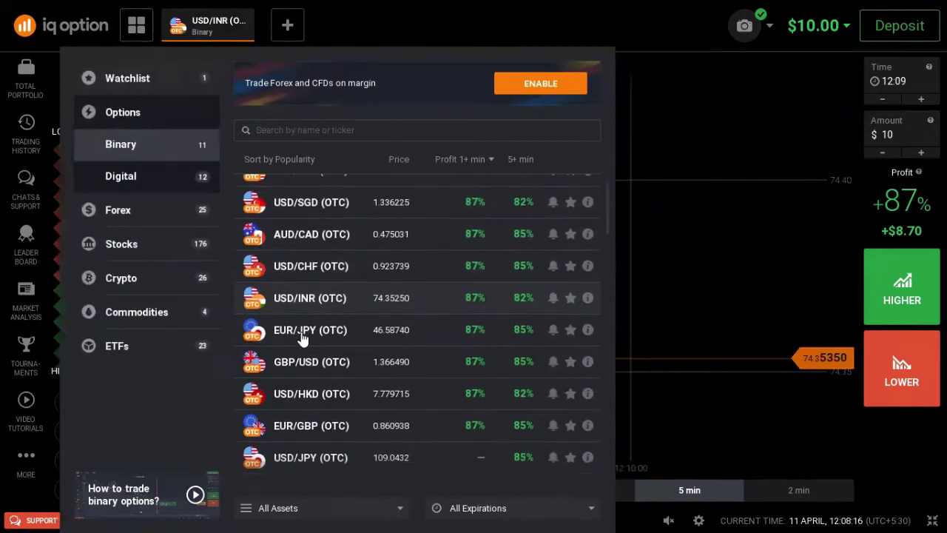
{"action": "left_click", "coordinate": [302, 322]}
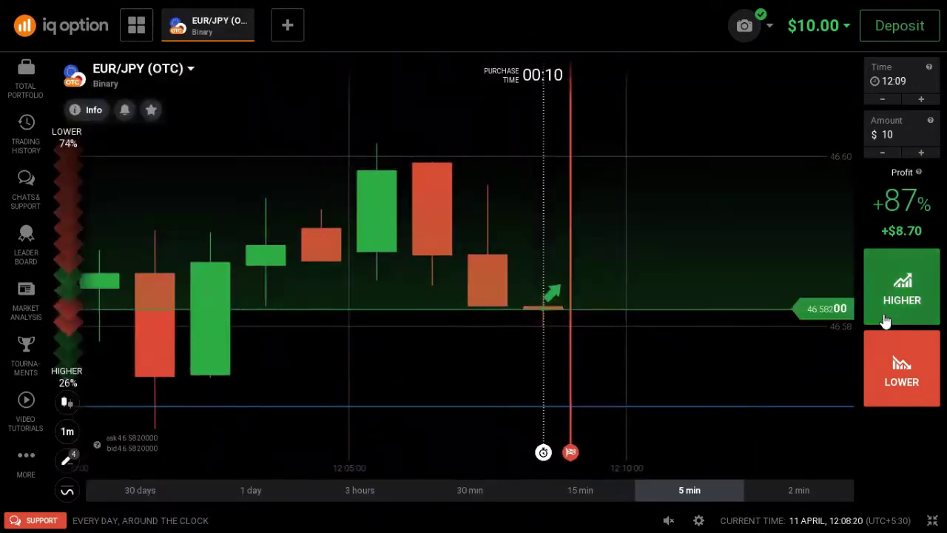
{"action": "left_click", "coordinate": [891, 370]}
{"action": "left_click", "coordinate": [897, 370]}
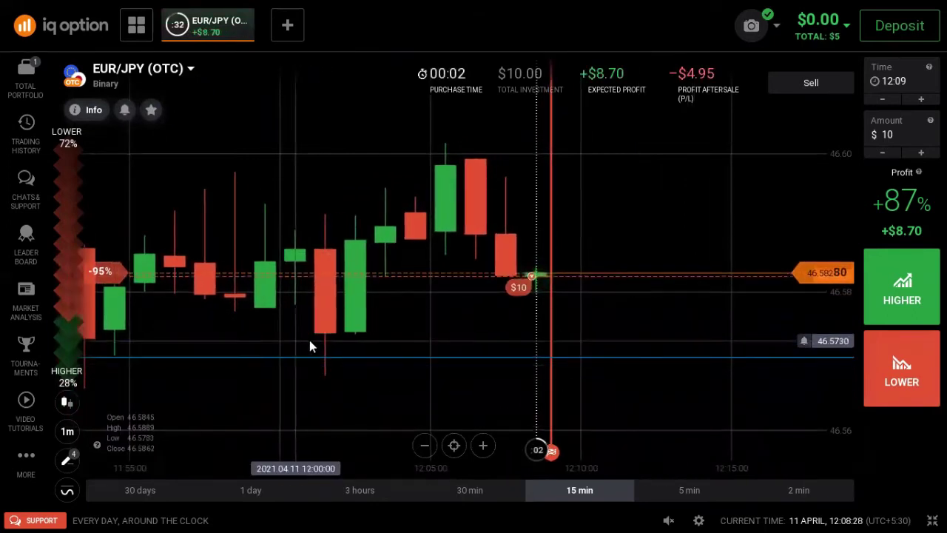
Step: Draw a horizontal line on the EUR/JPY chart at 46.5742
{"action": "left_click", "coordinate": [67, 460]}
{"action": "left_click", "coordinate": [71, 423]}
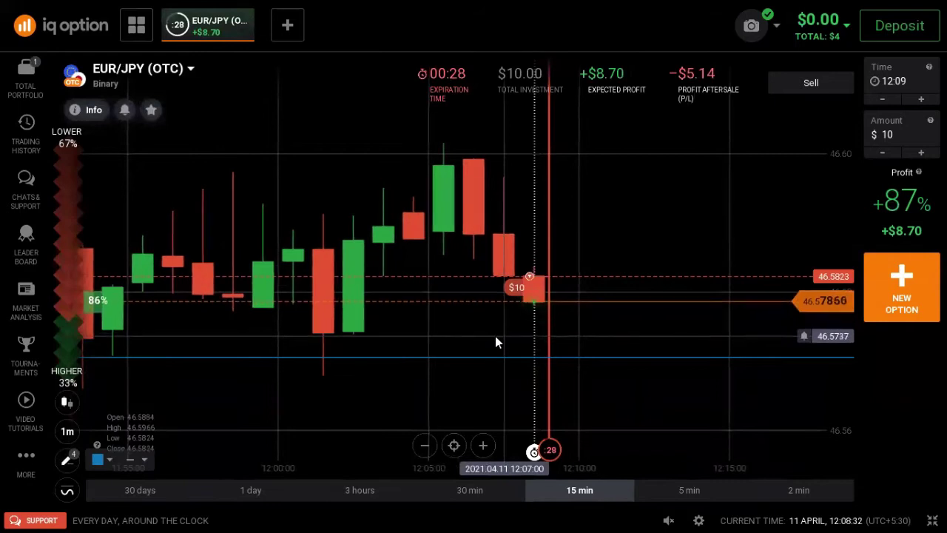
{"action": "left_click", "coordinate": [497, 333]}
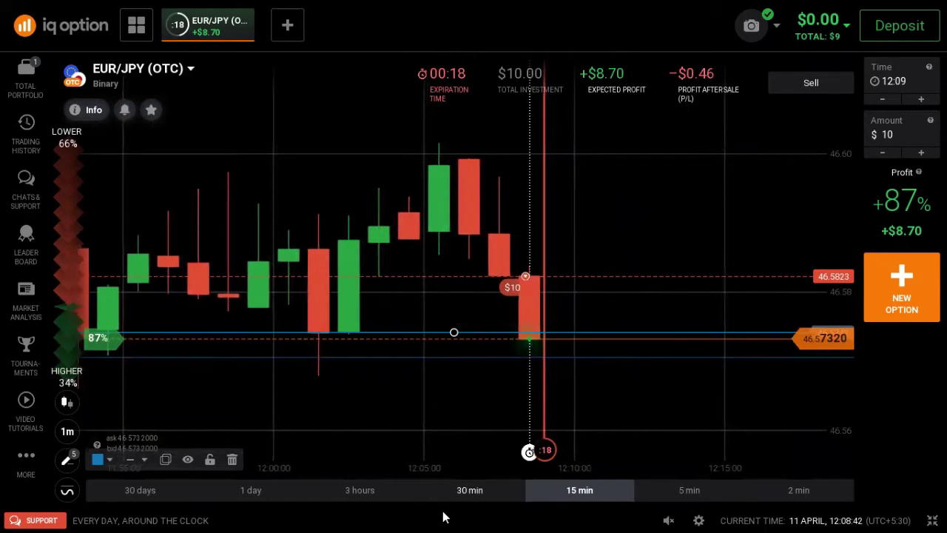
Step: Sketch freehand strokes over the EUR/JPY candles near 46.574, then erase all sketches
{"action": "mouse_move", "coordinate": [319, 335]}
{"action": "left_mouse_down"}
{"action": "mouse_move", "coordinate": [442, 170]}
{"action": "mouse_move", "coordinate": [522, 306]}
{"action": "mouse_move", "coordinate": [541, 306]}
{"action": "left_mouse_up"}
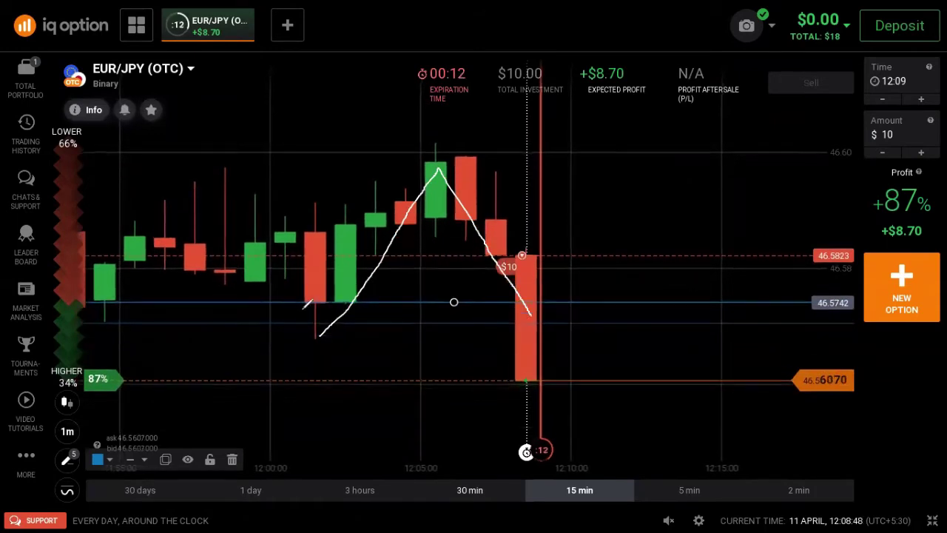
{"action": "left_click_drag", "start_coordinate": [307, 305], "coordinate": [554, 302]}
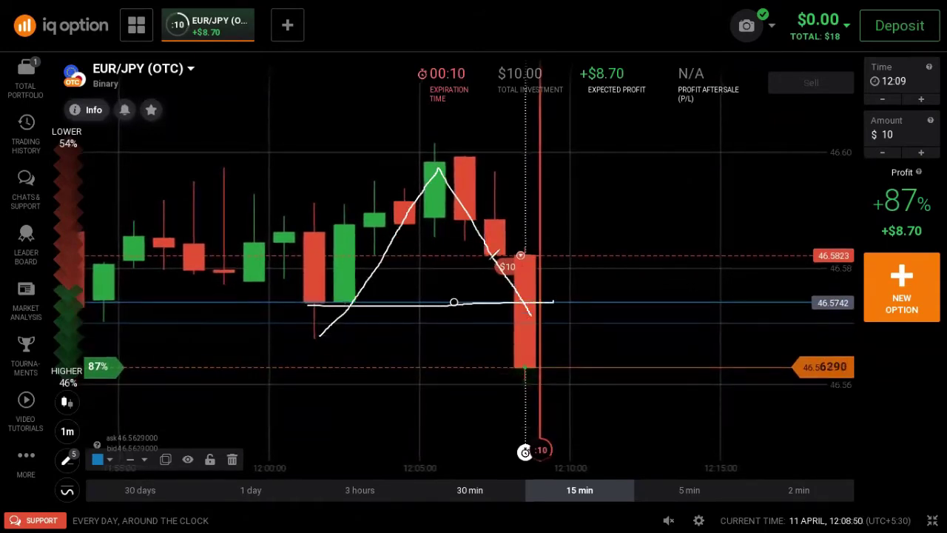
{"action": "left_click_drag", "start_coordinate": [474, 253], "coordinate": [488, 261]}
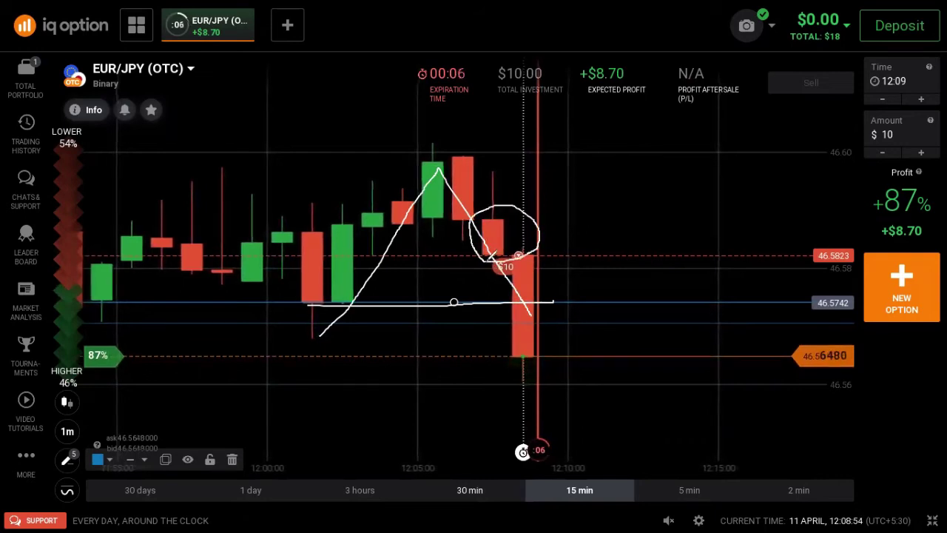
{"action": "mouse_move", "coordinate": [507, 235]}
{"action": "left_mouse_down"}
{"action": "mouse_move", "coordinate": [559, 238]}
{"action": "mouse_move", "coordinate": [568, 281]}
{"action": "mouse_move", "coordinate": [588, 280]}
{"action": "mouse_move", "coordinate": [586, 298]}
{"action": "left_mouse_up"}
{"action": "left_click_drag", "start_coordinate": [593, 293], "coordinate": [622, 255]}
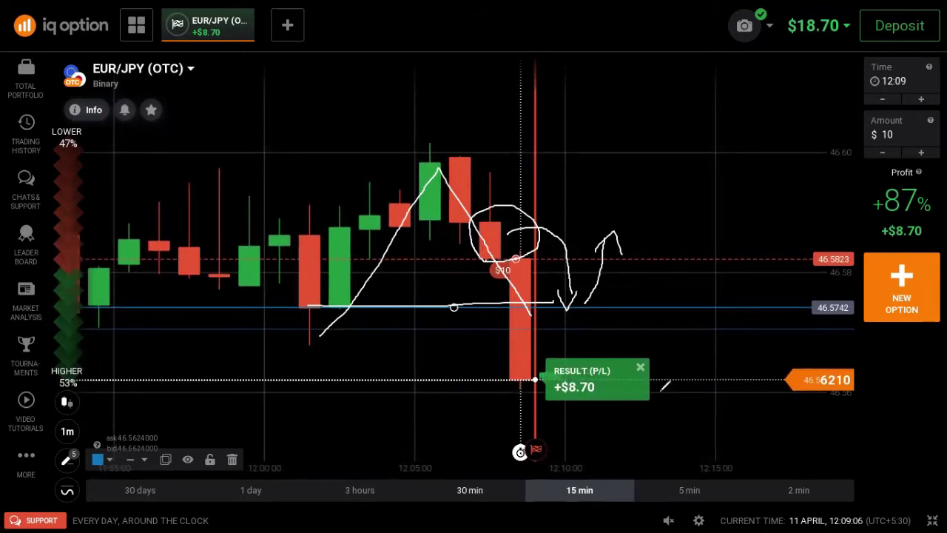
{"action": "key", "text": "e"}
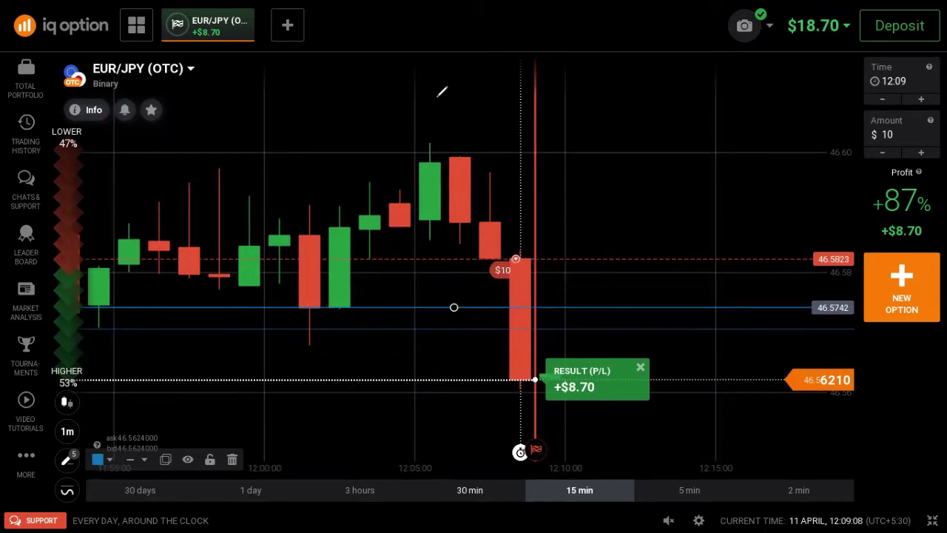
Step: Open a new NZD/USD (OTC) chart and lower the trade amount to $3
{"action": "left_click", "coordinate": [287, 38]}
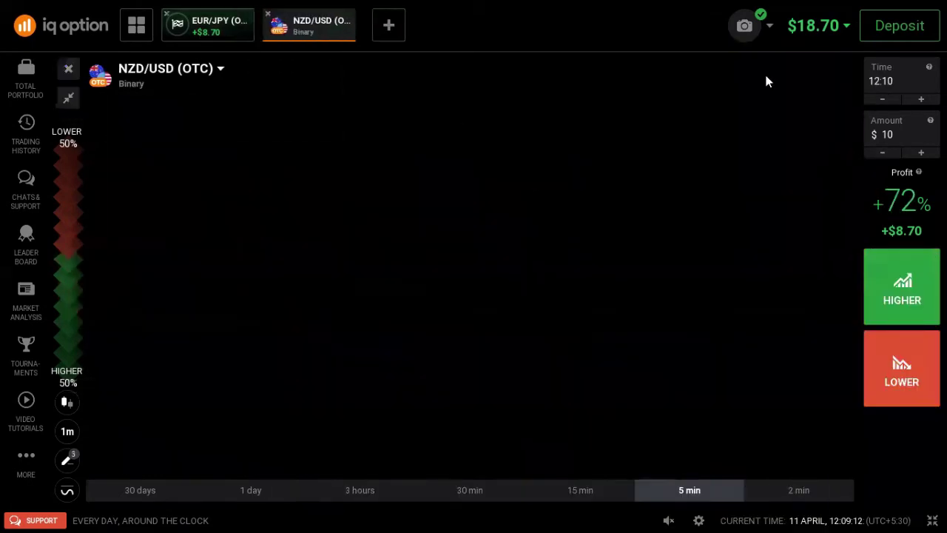
{"action": "left_click", "coordinate": [873, 154]}
{"action": "left_click", "coordinate": [873, 153]}
{"action": "left_click", "coordinate": [874, 155]}
{"action": "left_click", "coordinate": [873, 155]}
{"action": "left_click", "coordinate": [874, 155]}
{"action": "left_click", "coordinate": [874, 154]}
{"action": "left_click", "coordinate": [874, 155]}
{"action": "left_click", "coordinate": [888, 134]}
{"action": "left_click", "coordinate": [921, 152]}
Step: Zoom and pan the NZD/USD chart to show the 10:00–10:45 swings
{"action": "scroll", "coordinate": [592, 192], "scroll_direction": "down", "scroll_amount": 5}
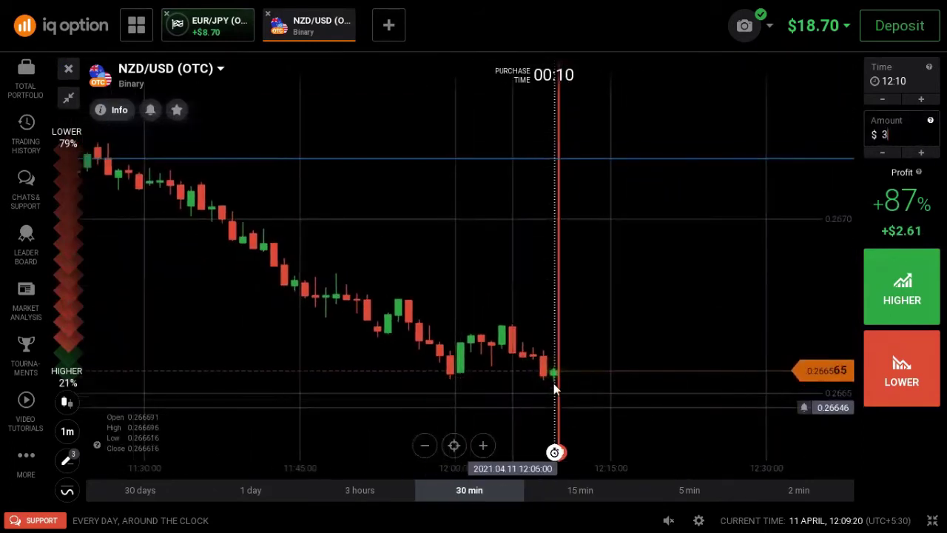
{"action": "scroll", "coordinate": [618, 420], "scroll_direction": "up", "scroll_amount": 5}
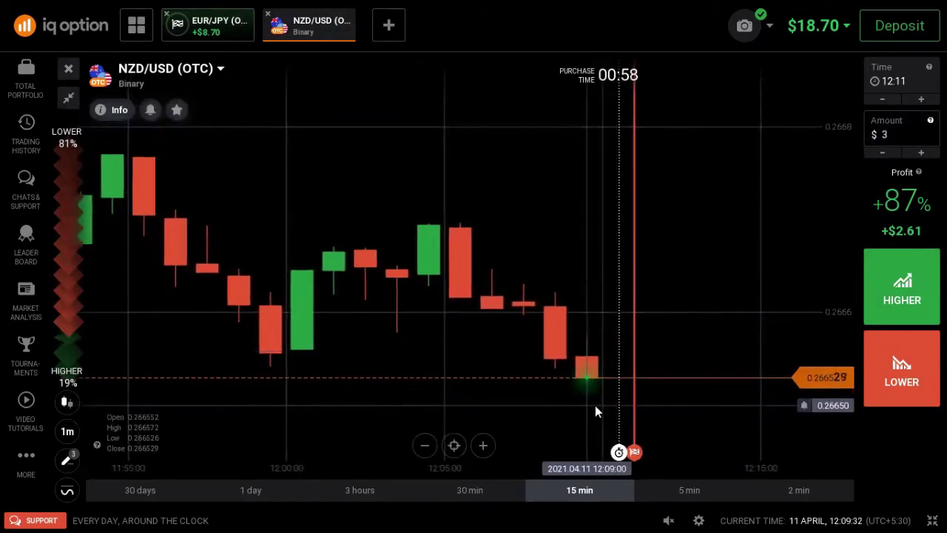
{"action": "left_click_drag", "start_coordinate": [594, 405], "coordinate": [674, 385]}
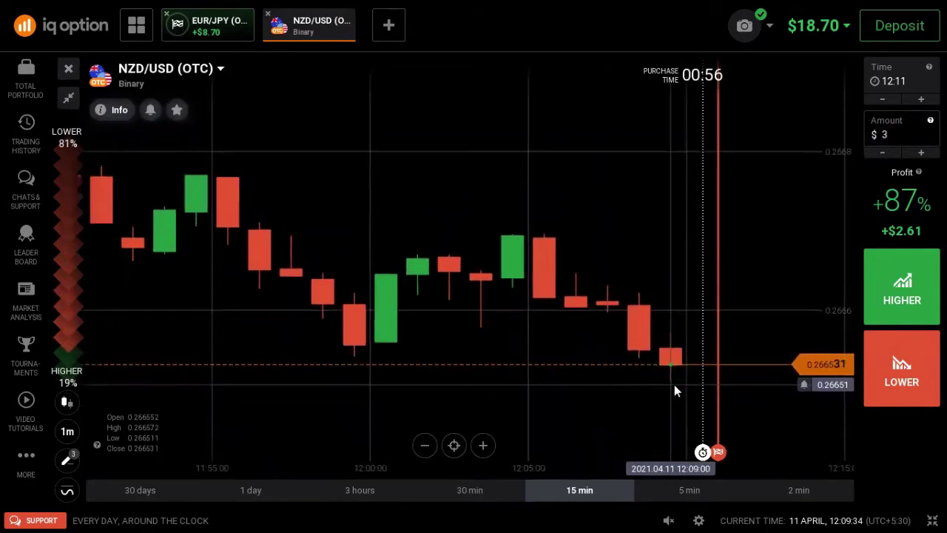
{"action": "scroll", "coordinate": [735, 379], "scroll_direction": "down", "scroll_amount": 2}
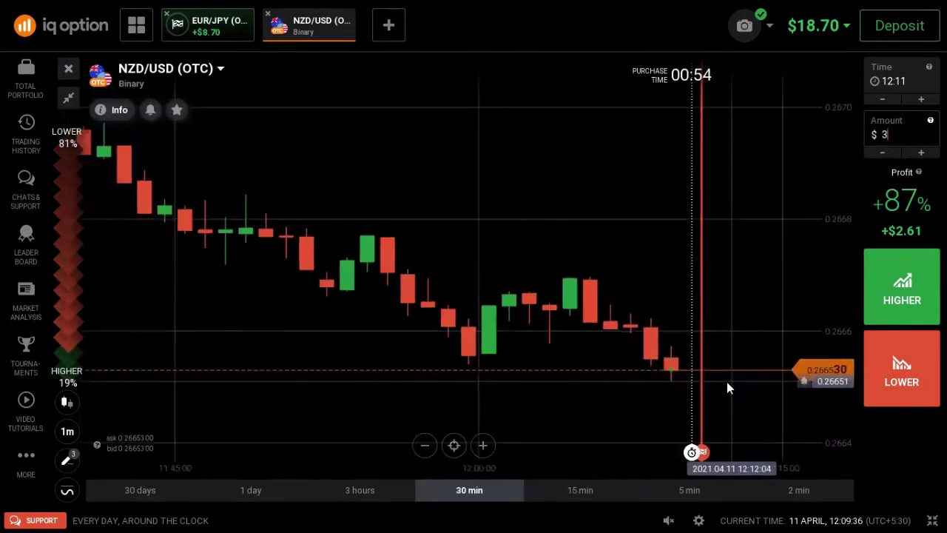
{"action": "left_click_drag", "start_coordinate": [665, 396], "coordinate": [548, 398]}
{"action": "scroll", "coordinate": [593, 416], "scroll_direction": "up", "scroll_amount": 2}
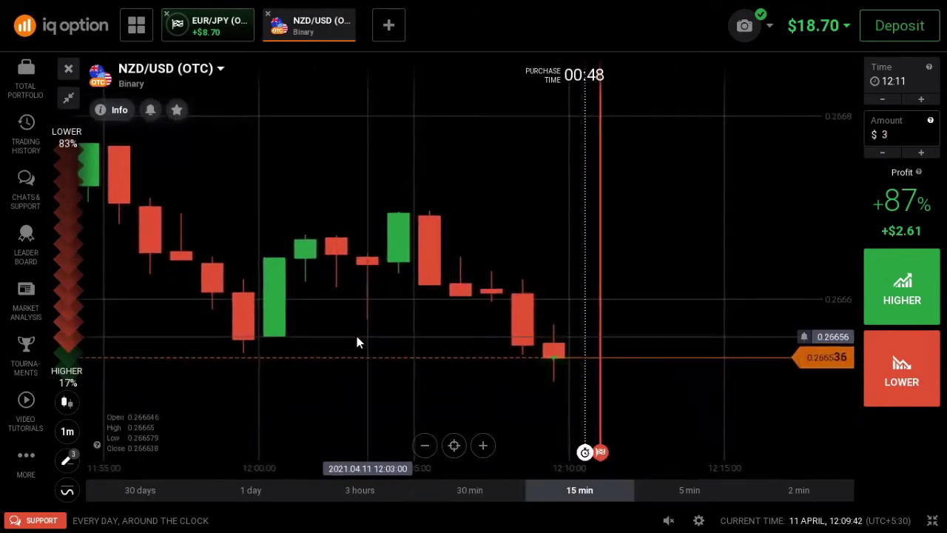
{"action": "scroll", "coordinate": [357, 342], "scroll_direction": "down", "scroll_amount": 5}
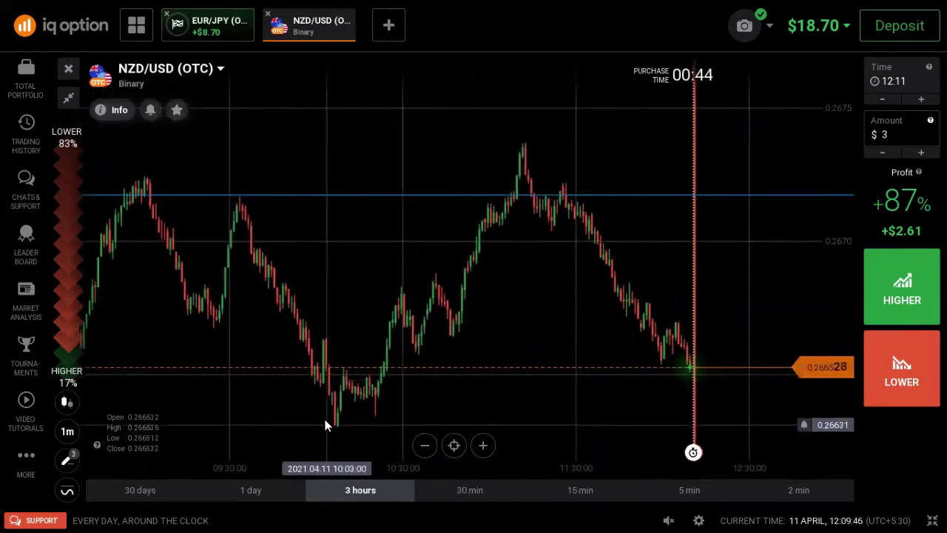
{"action": "scroll", "coordinate": [528, 421], "scroll_direction": "up", "scroll_amount": 3}
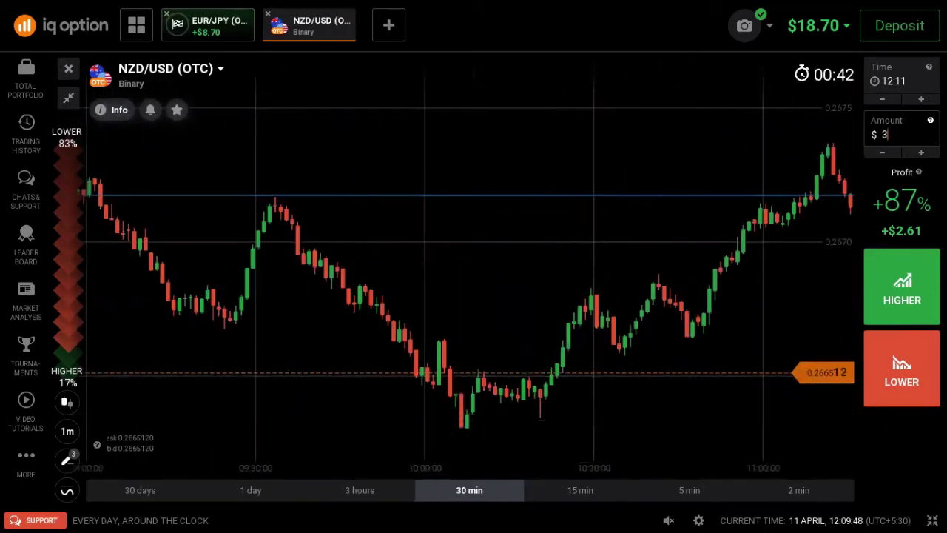
{"action": "scroll", "coordinate": [510, 424], "scroll_direction": "up", "scroll_amount": 3}
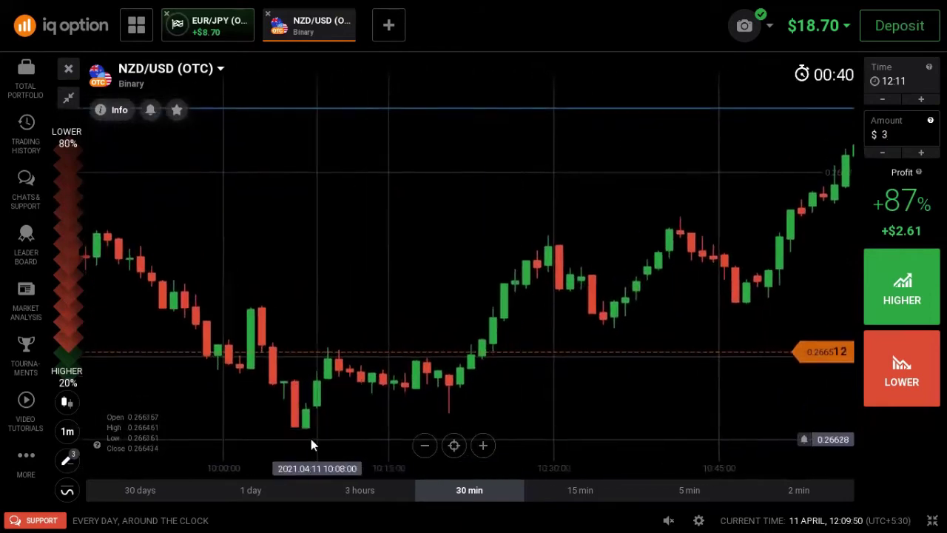
Step: Draw a horizontal line at the NZD/USD support level and recenter the chart
{"action": "left_click", "coordinate": [68, 459]}
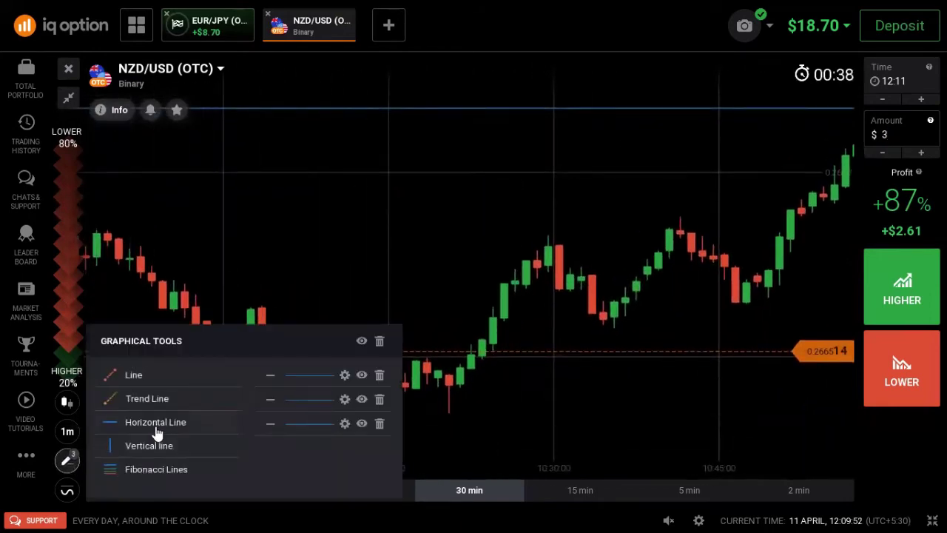
{"action": "left_click", "coordinate": [152, 428]}
{"action": "left_click", "coordinate": [475, 356]}
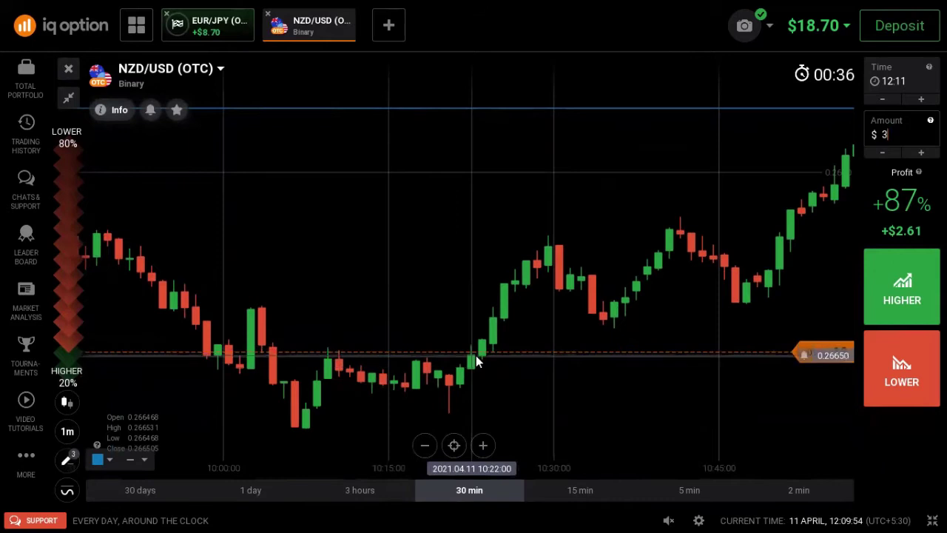
{"action": "left_click", "coordinate": [460, 442]}
Step: Buy a $3 option on NZD/USD (OTC)
{"action": "scroll", "coordinate": [696, 407], "scroll_direction": "up", "scroll_amount": 4}
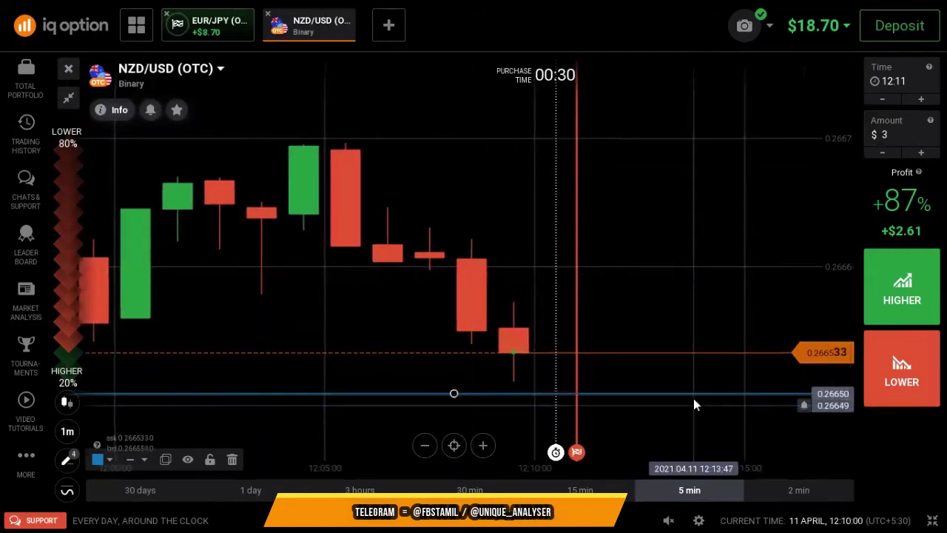
{"action": "scroll", "coordinate": [693, 401], "scroll_direction": "down", "scroll_amount": 3}
{"action": "left_click", "coordinate": [882, 393]}
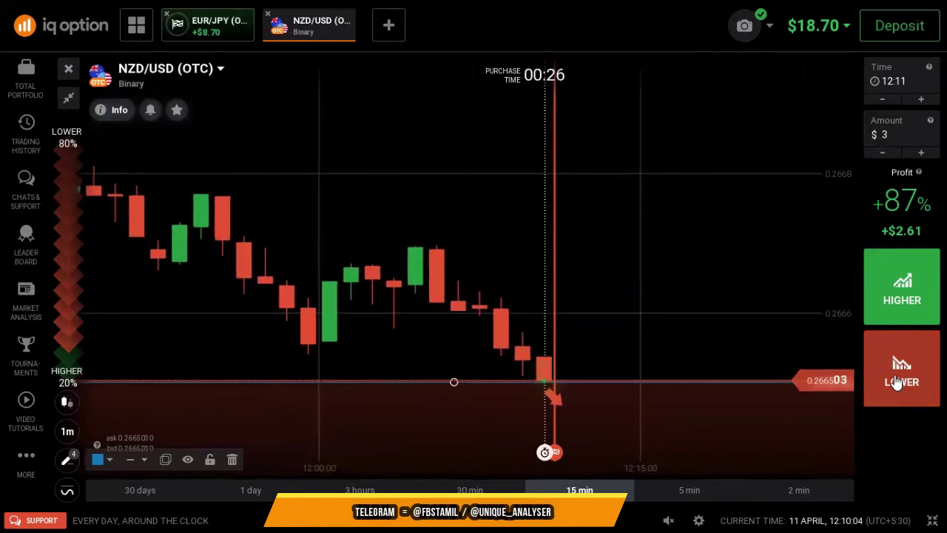
{"action": "scroll", "coordinate": [723, 405], "scroll_direction": "up", "scroll_amount": 4}
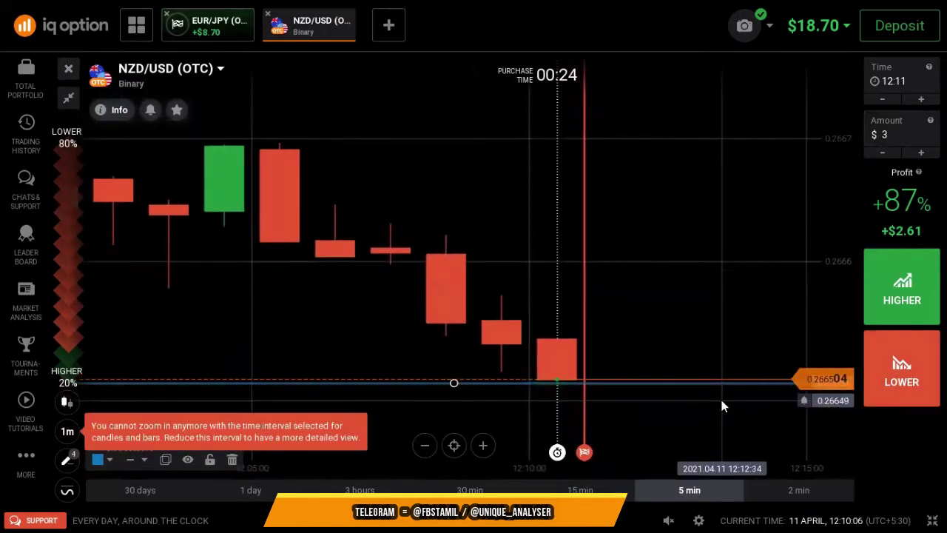
{"action": "left_click", "coordinate": [890, 299]}
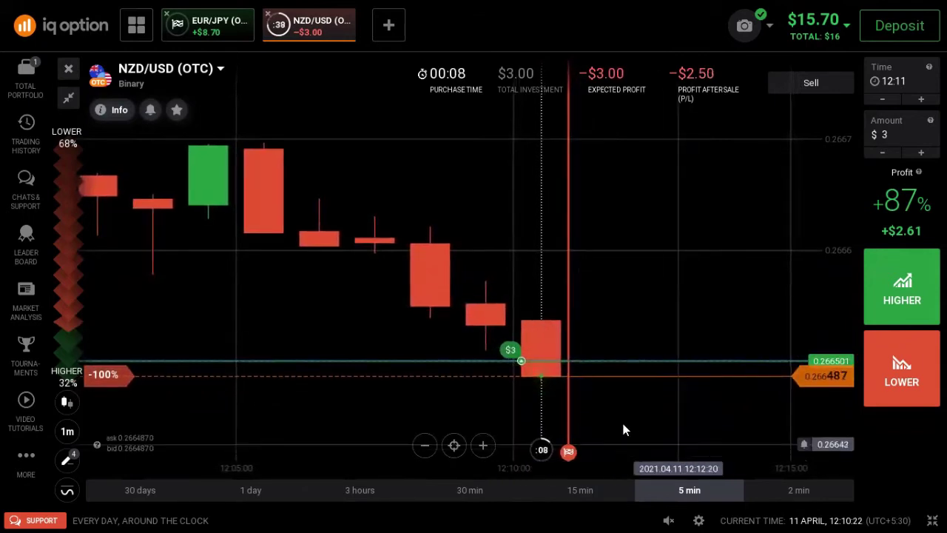
Step: Zoom the chart and recenter on the current price while the $3 trade expires
{"action": "scroll", "coordinate": [646, 394], "scroll_direction": "down", "scroll_amount": 5}
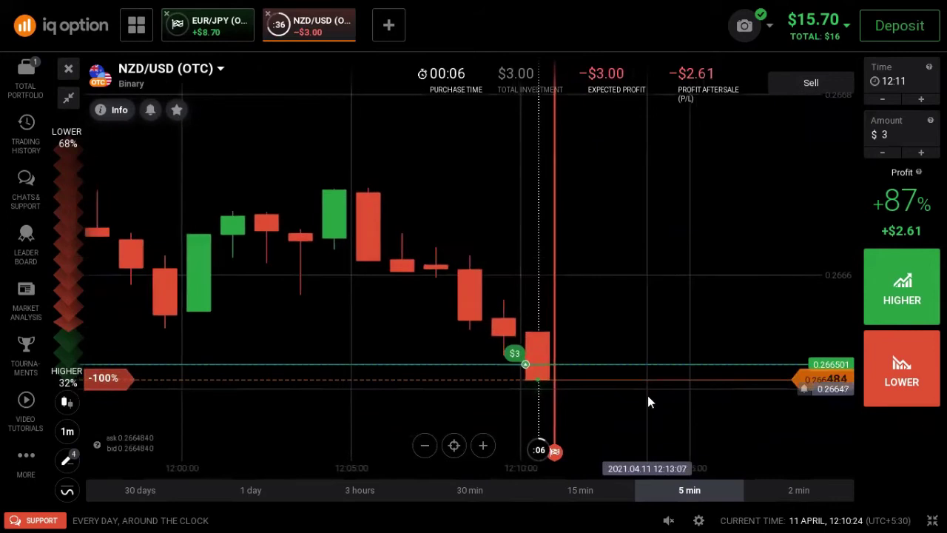
{"action": "scroll", "coordinate": [646, 424], "scroll_direction": "down", "scroll_amount": 5}
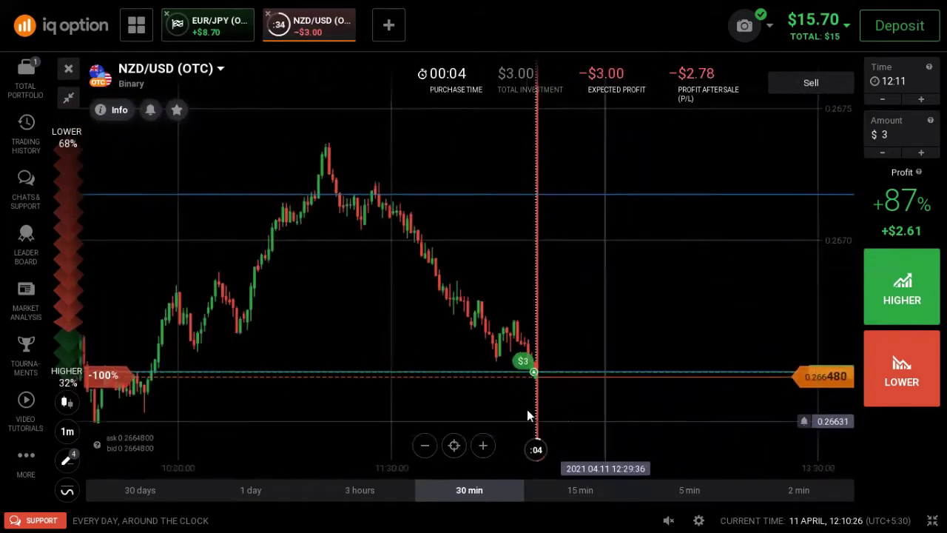
{"action": "scroll", "coordinate": [654, 425], "scroll_direction": "up", "scroll_amount": 5}
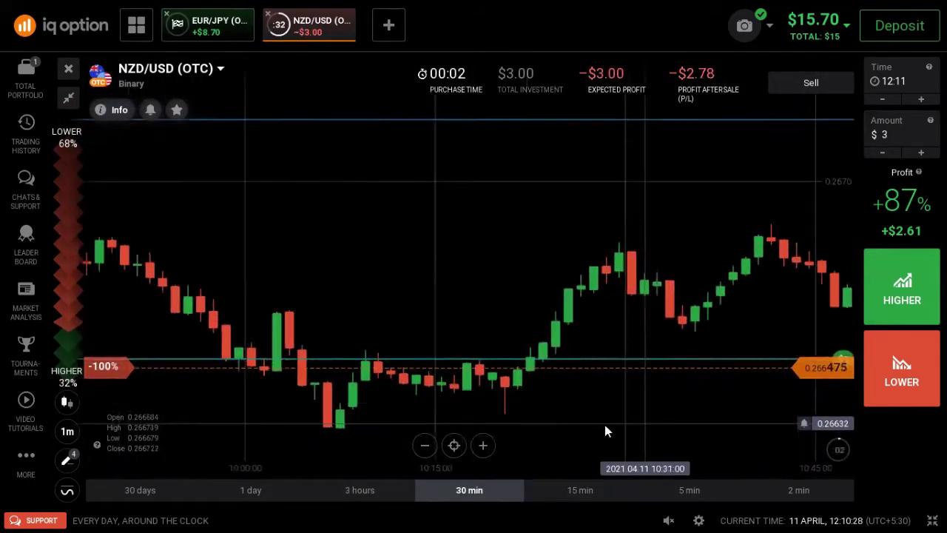
{"action": "left_click", "coordinate": [454, 445]}
{"action": "scroll", "coordinate": [695, 398], "scroll_direction": "up", "scroll_amount": 5}
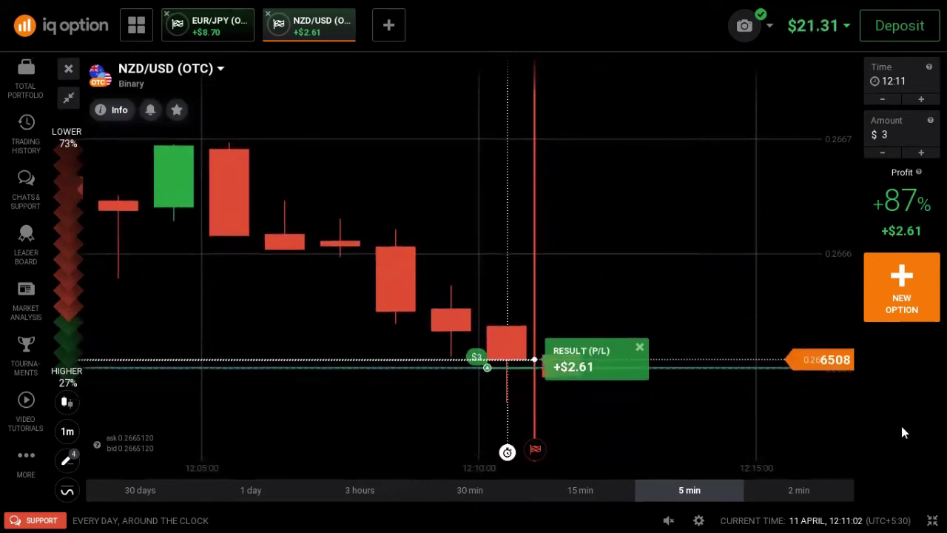
Step: Lower the amount to $1 and open the USD/CHF (OTC) binary chart in a new tab
{"action": "left_click", "coordinate": [883, 154]}
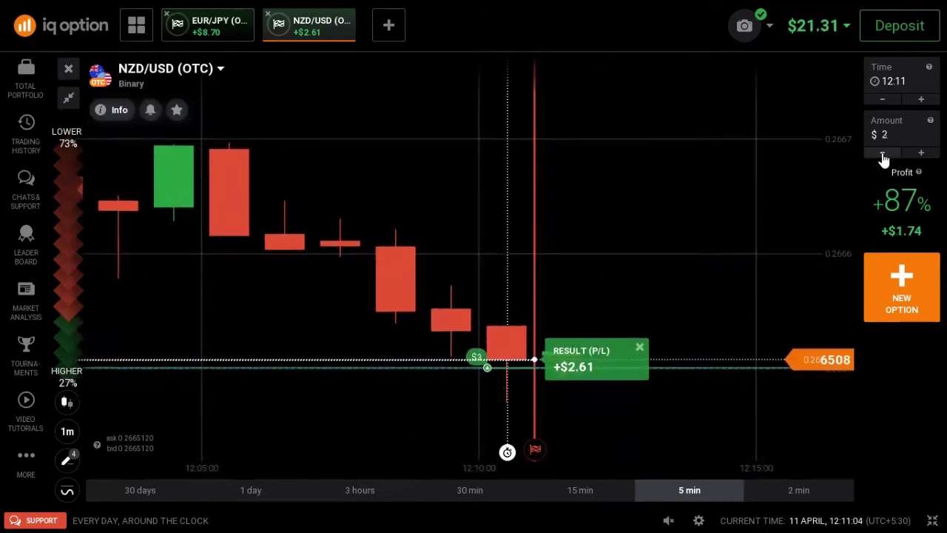
{"action": "left_click", "coordinate": [882, 154]}
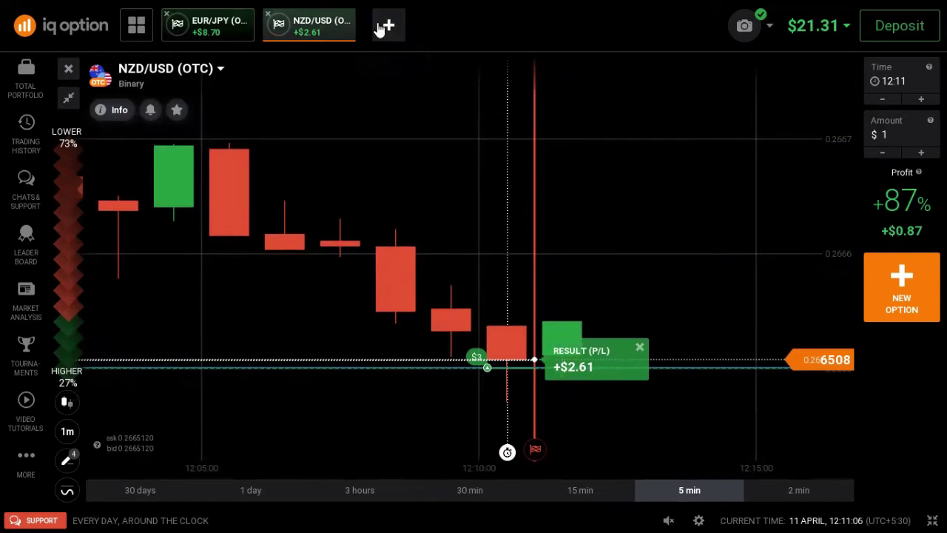
{"action": "left_click", "coordinate": [386, 27]}
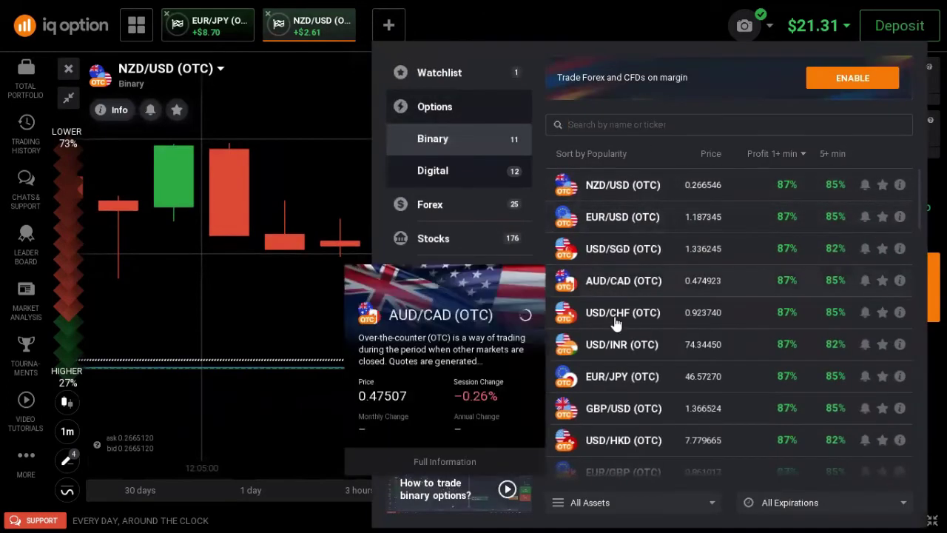
{"action": "left_click", "coordinate": [616, 313]}
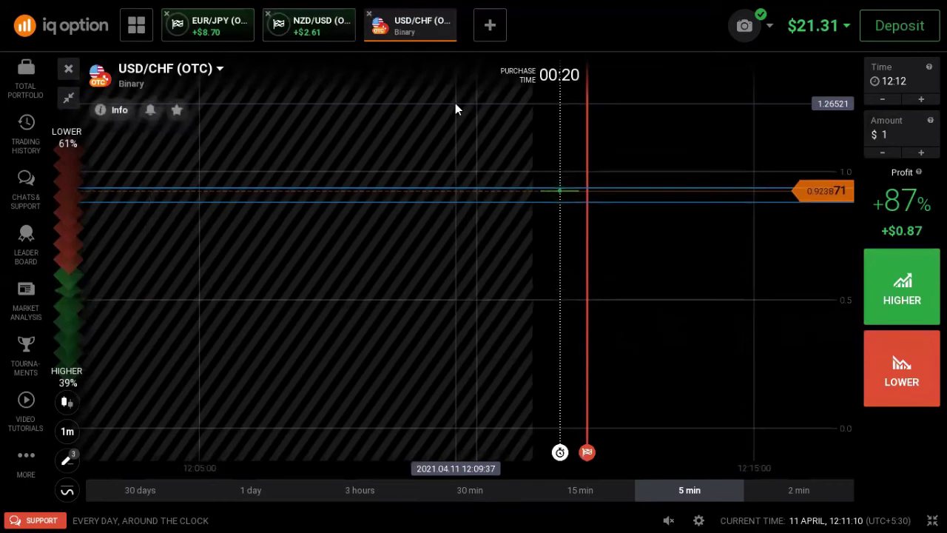
Step: Zoom to the 30 min range and pan back to earlier USD/CHF candles
{"action": "scroll", "coordinate": [644, 250], "scroll_direction": "down", "scroll_amount": 5}
{"action": "scroll", "coordinate": [641, 259], "scroll_direction": "down", "scroll_amount": 5}
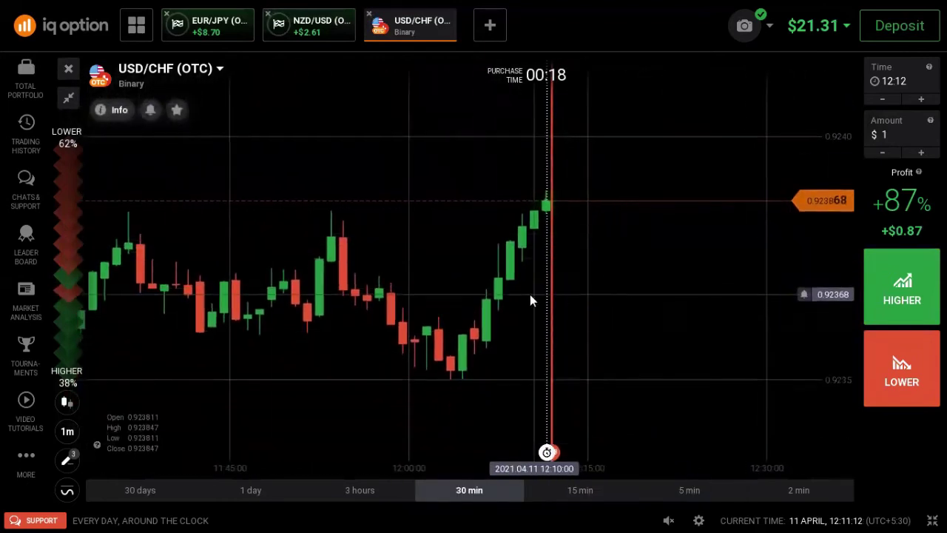
{"action": "left_click_drag", "start_coordinate": [437, 310], "coordinate": [507, 313]}
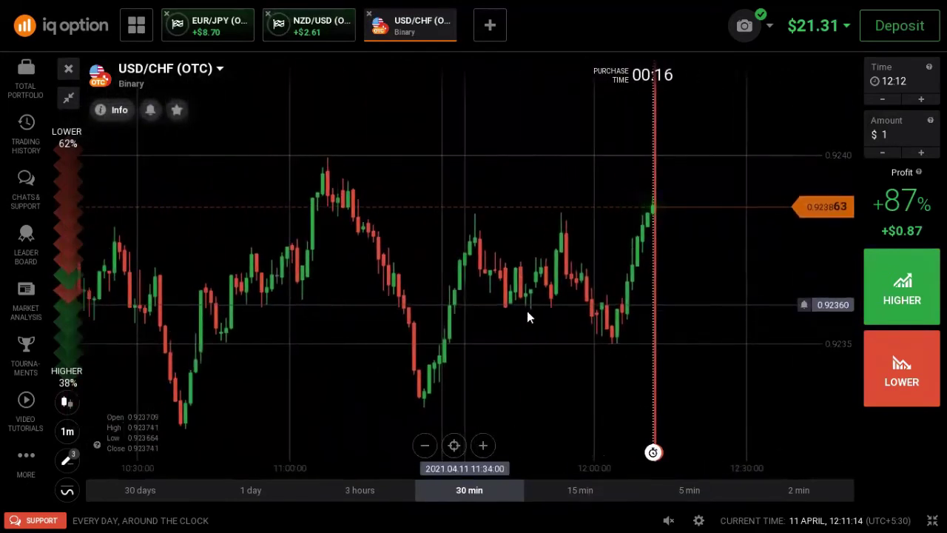
{"action": "scroll", "coordinate": [537, 317], "scroll_direction": "down", "scroll_amount": 2}
{"action": "scroll", "coordinate": [636, 330], "scroll_direction": "up", "scroll_amount": 3}
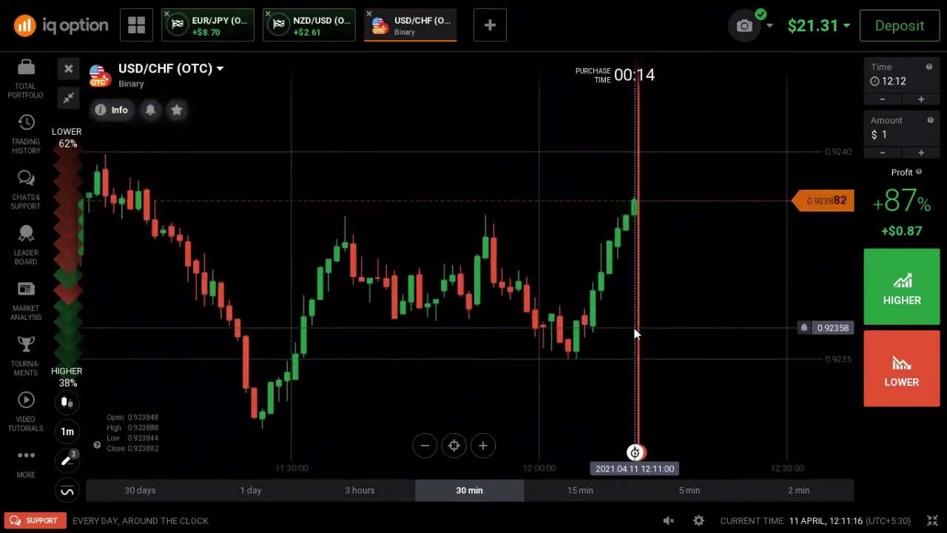
Step: Draw a trend line from the 11:39 high across the later USD/CHF highs
{"action": "left_click", "coordinate": [67, 466]}
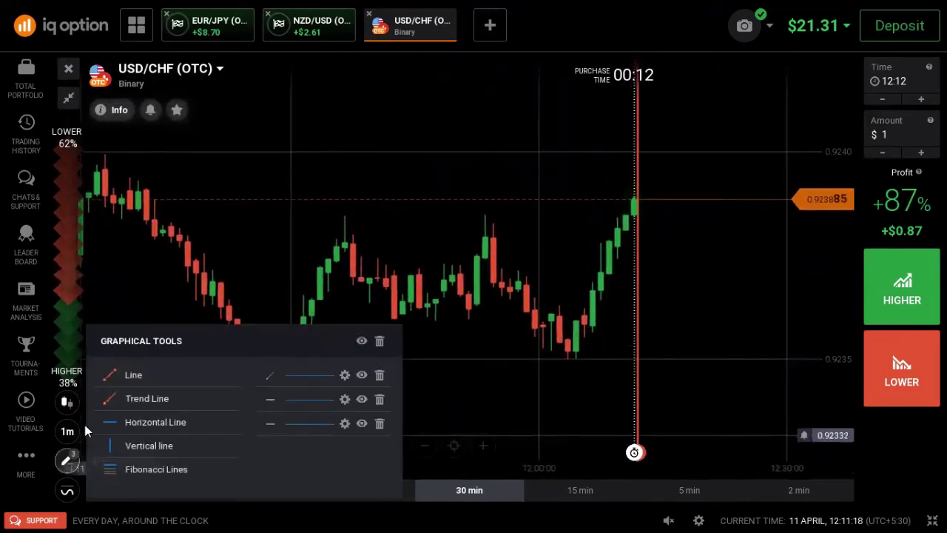
{"action": "left_click", "coordinate": [110, 399]}
{"action": "left_click", "coordinate": [327, 247]}
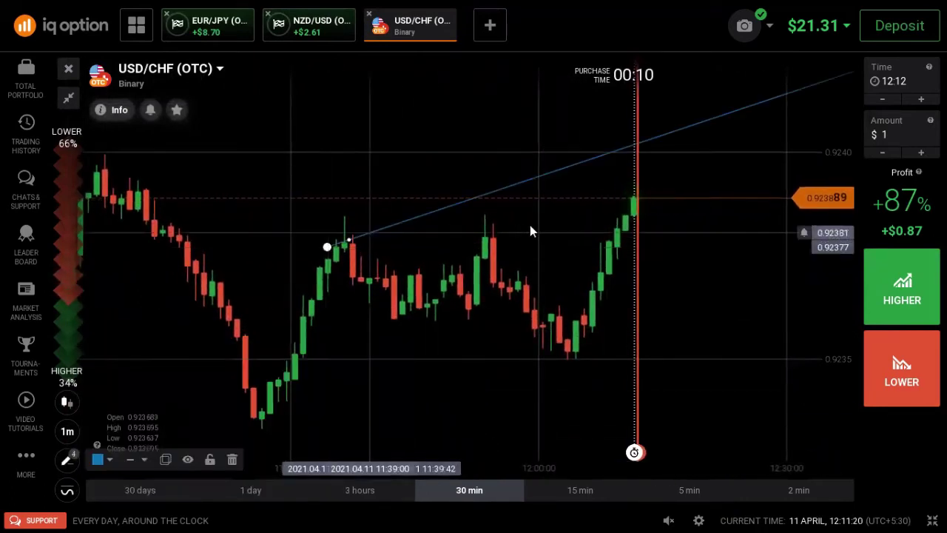
{"action": "left_click", "coordinate": [555, 235]}
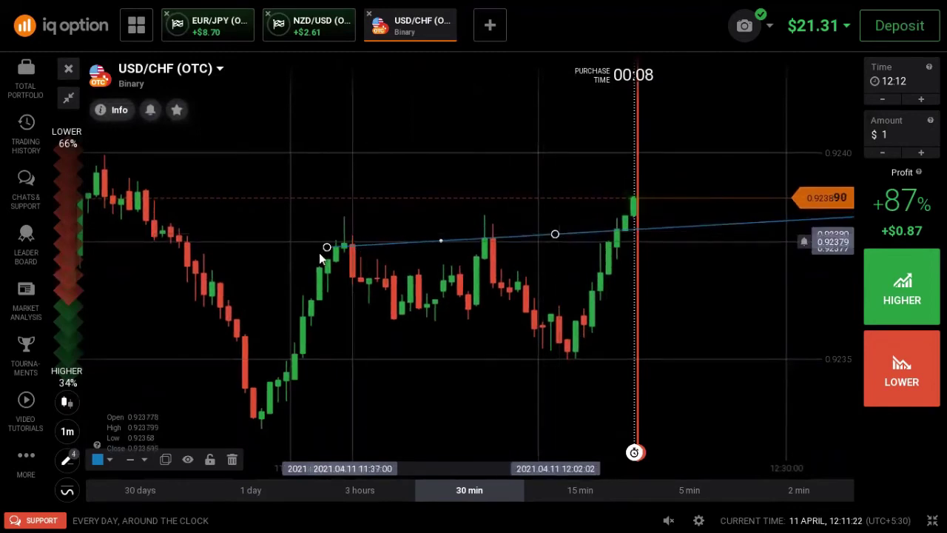
{"action": "left_click", "coordinate": [322, 230]}
Step: Raise both ends of the trend line to run level near 0.9238
{"action": "left_click_drag", "start_coordinate": [333, 247], "coordinate": [333, 217]}
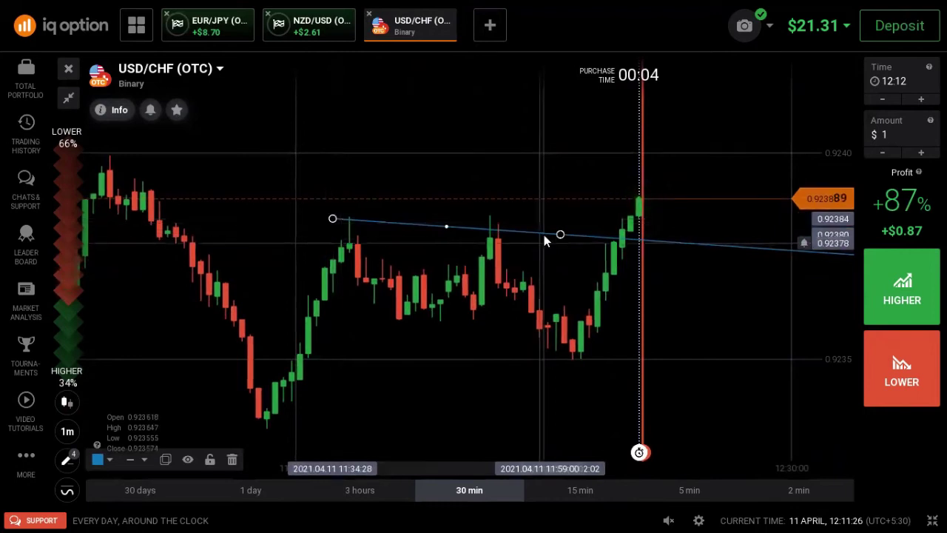
{"action": "left_click_drag", "start_coordinate": [558, 238], "coordinate": [567, 217]}
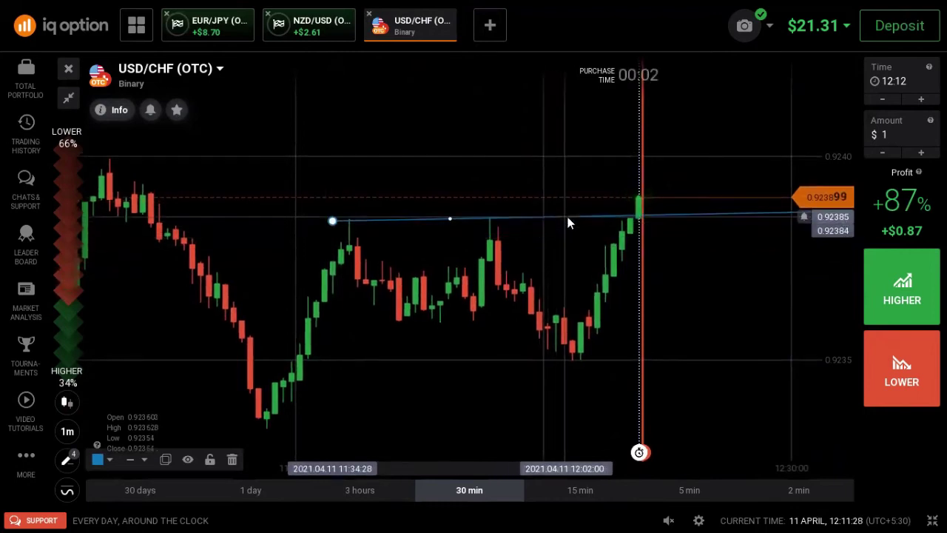
{"action": "scroll", "coordinate": [566, 218], "scroll_direction": "down", "scroll_amount": 4}
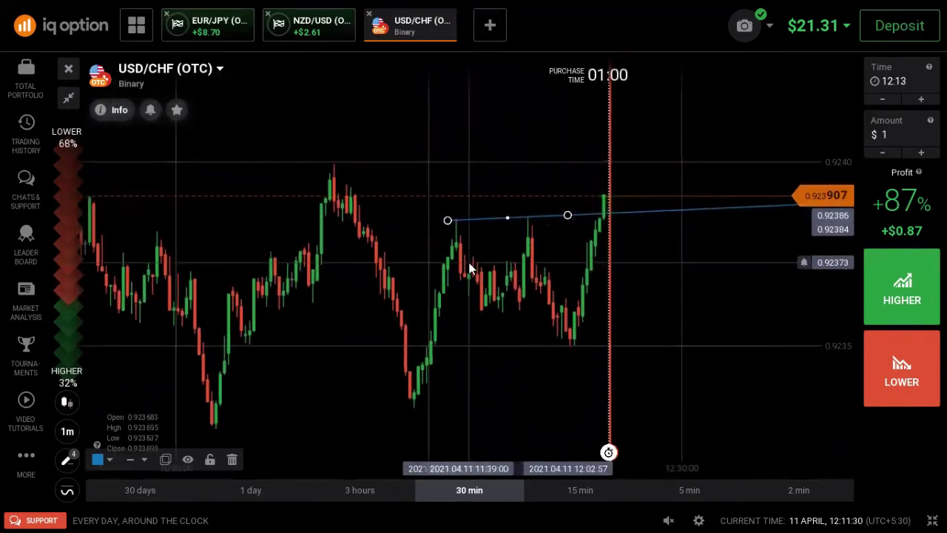
{"action": "scroll", "coordinate": [535, 276], "scroll_direction": "down", "scroll_amount": 2}
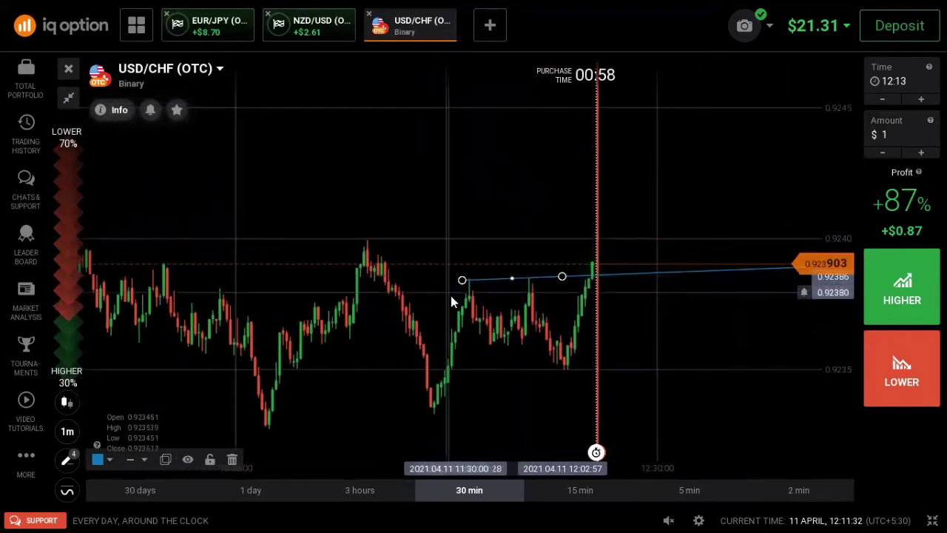
{"action": "scroll", "coordinate": [333, 311], "scroll_direction": "down", "scroll_amount": 3}
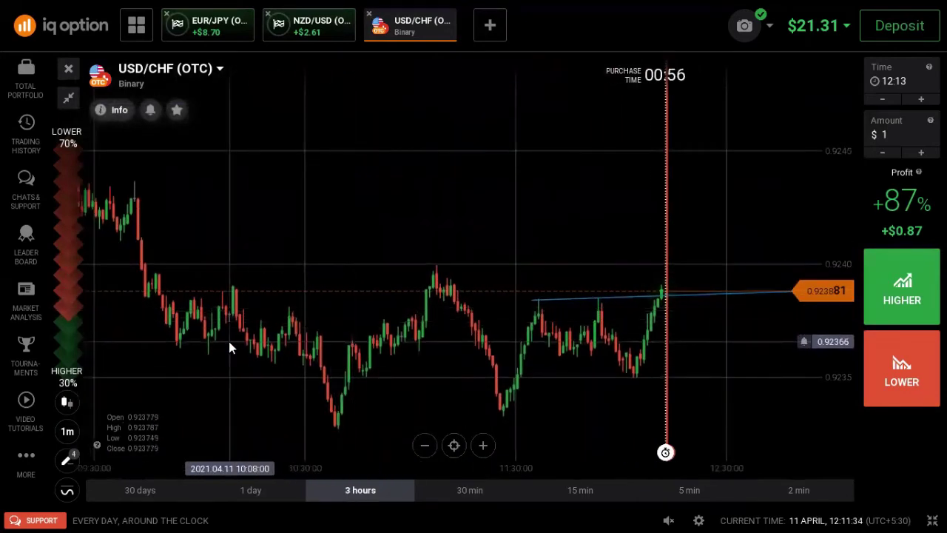
{"action": "scroll", "coordinate": [456, 329], "scroll_direction": "up", "scroll_amount": 5}
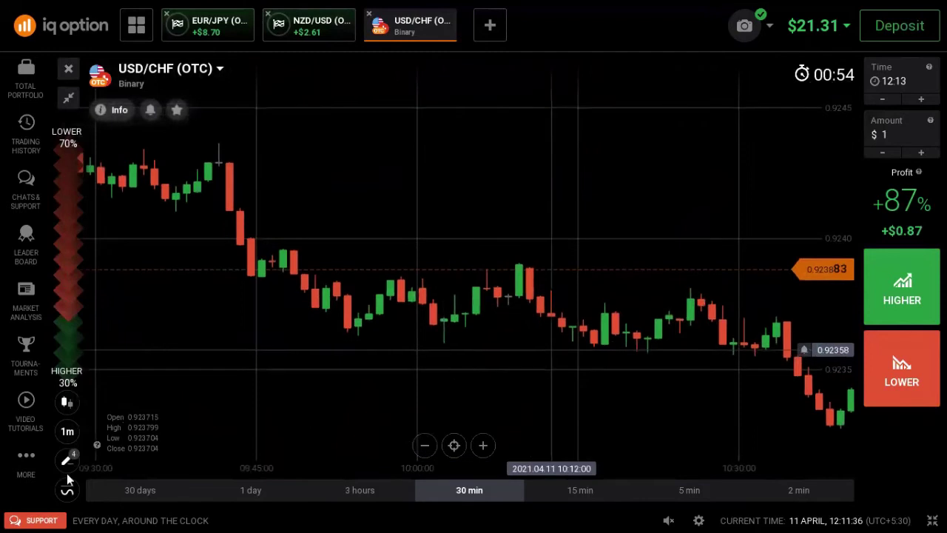
Step: Place a horizontal line at 0.92390 and recentre on the current price
{"action": "left_click", "coordinate": [66, 460]}
{"action": "left_click", "coordinate": [130, 422]}
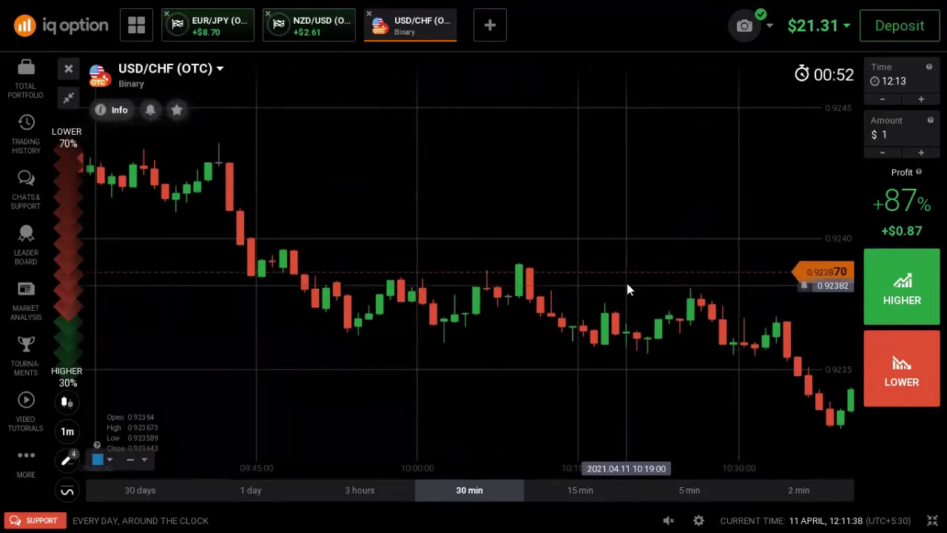
{"action": "left_click", "coordinate": [607, 262]}
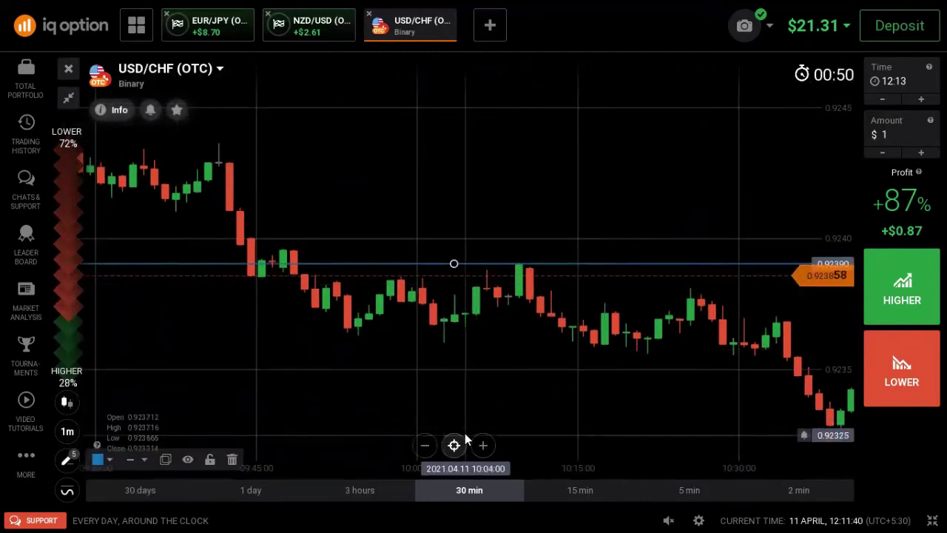
{"action": "left_click", "coordinate": [453, 445]}
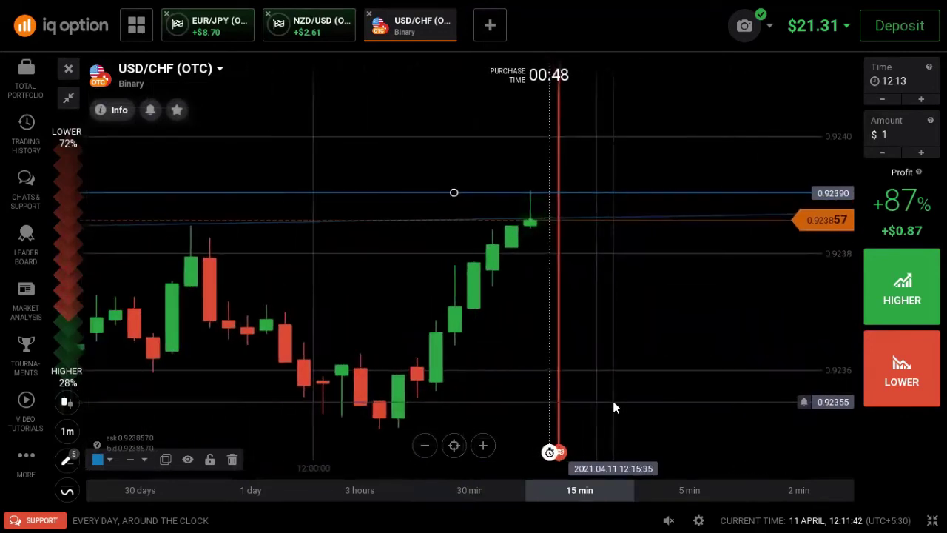
{"action": "scroll", "coordinate": [613, 406], "scroll_direction": "down", "scroll_amount": 3}
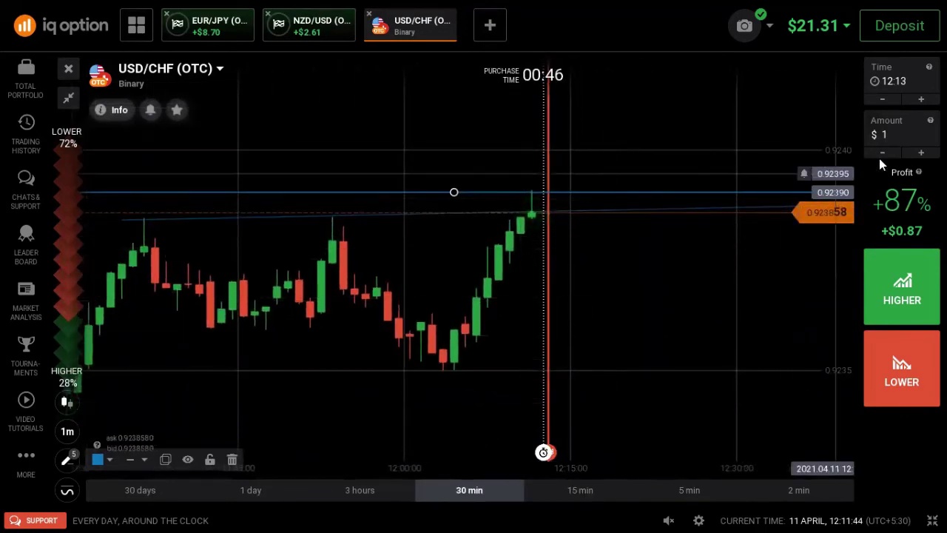
Step: Raise the USD/CHF trade amount to $2 for +$1.74 potential profit
{"action": "left_click", "coordinate": [920, 153]}
{"action": "left_click", "coordinate": [921, 153]}
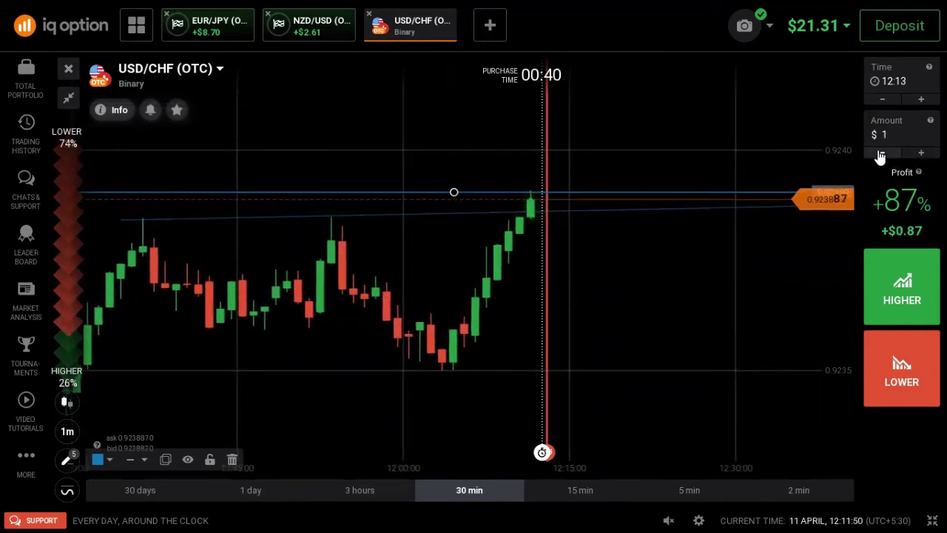
{"action": "scroll", "coordinate": [387, 365], "scroll_direction": "down", "scroll_amount": 5}
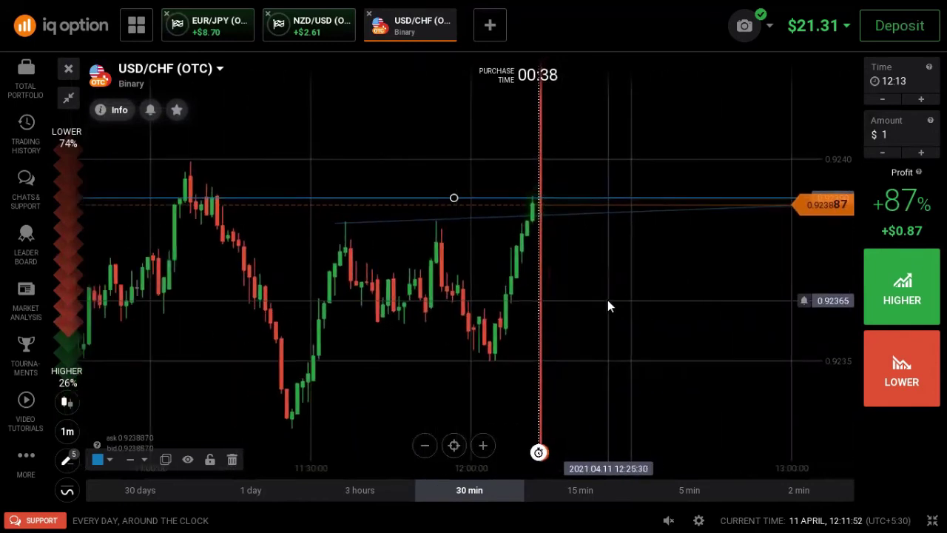
{"action": "scroll", "coordinate": [613, 301], "scroll_direction": "up", "scroll_amount": 4}
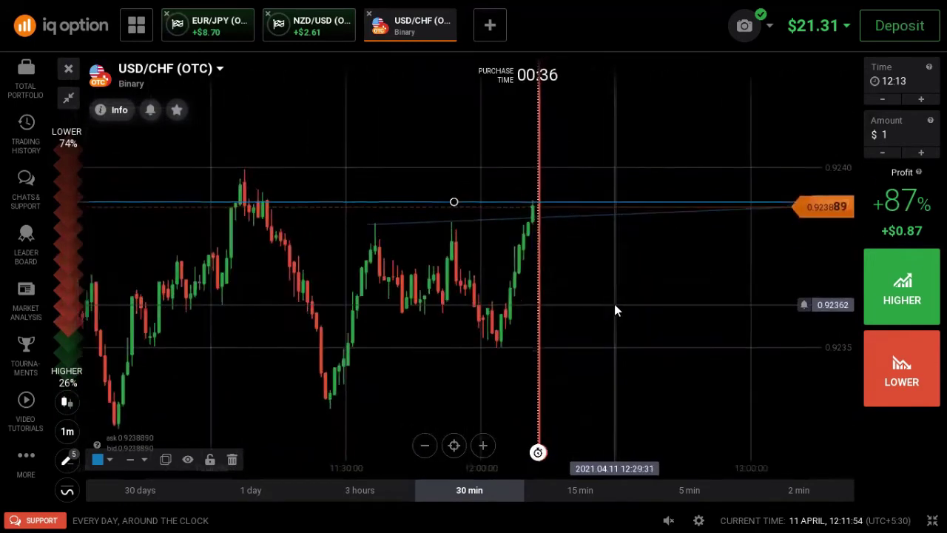
{"action": "scroll", "coordinate": [614, 305], "scroll_direction": "up", "scroll_amount": 2}
Step: Raise the trade amount to $3 and open a LOWER trade on USD/CHF (OTC)
{"action": "left_click", "coordinate": [921, 151]}
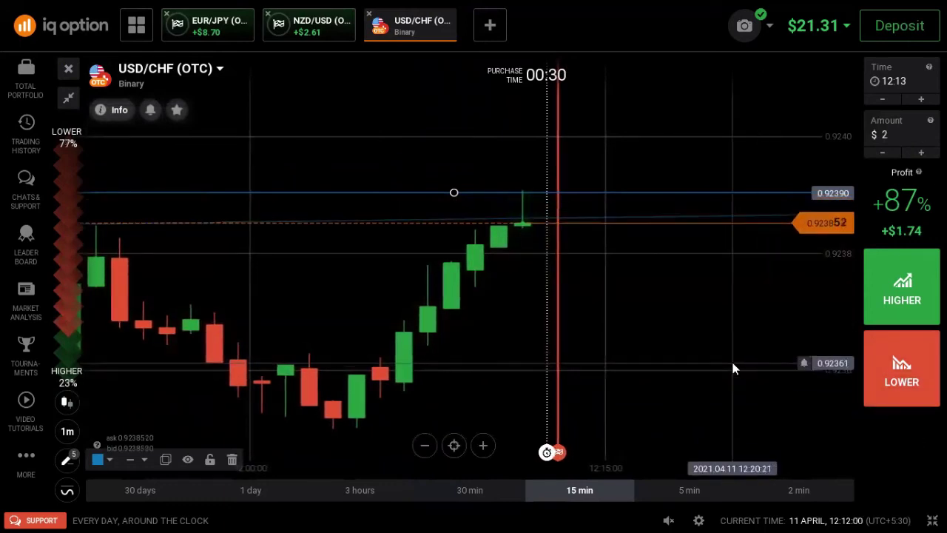
{"action": "left_click", "coordinate": [884, 386]}
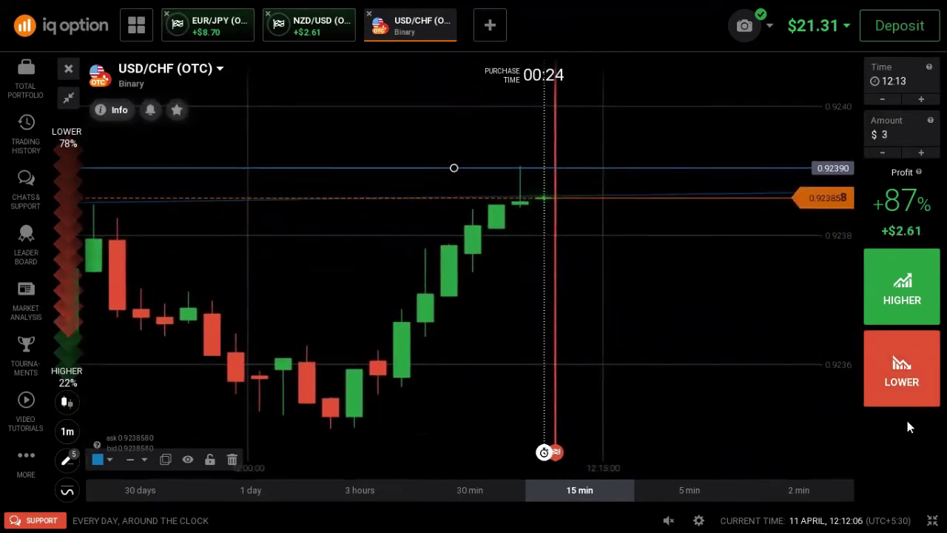
{"action": "scroll", "coordinate": [769, 389], "scroll_direction": "down", "scroll_amount": 1}
{"action": "scroll", "coordinate": [766, 391], "scroll_direction": "down", "scroll_amount": 2}
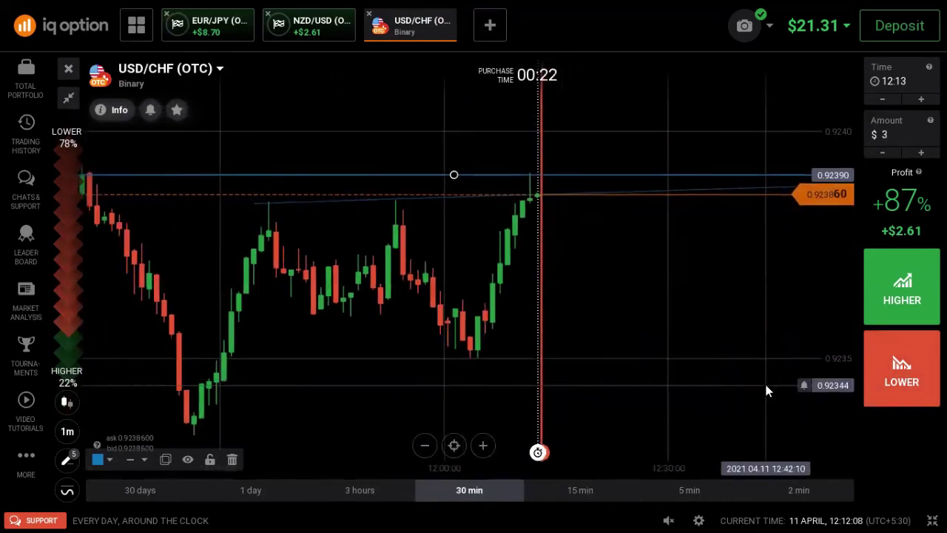
{"action": "scroll", "coordinate": [752, 398], "scroll_direction": "up", "scroll_amount": 2}
{"action": "scroll", "coordinate": [695, 389], "scroll_direction": "up", "scroll_amount": 3}
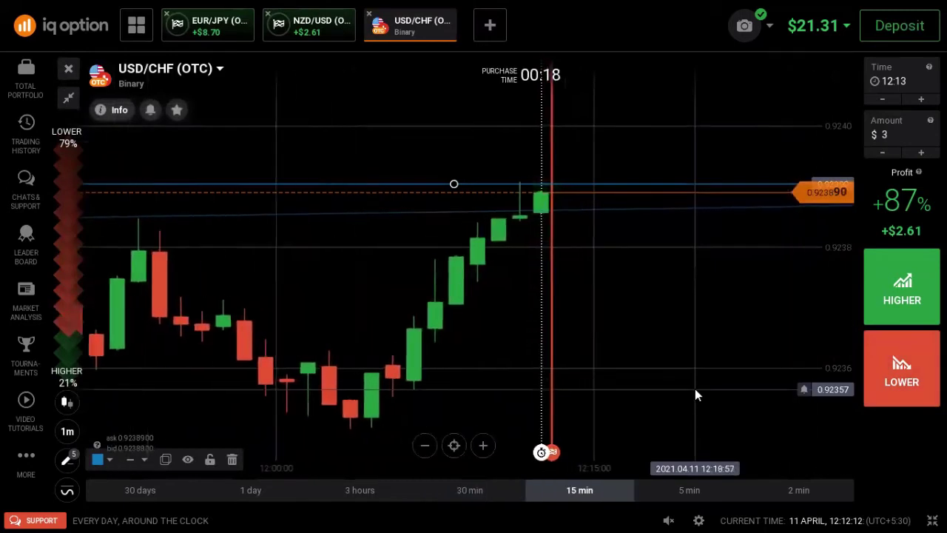
{"action": "left_click", "coordinate": [867, 394]}
{"action": "scroll", "coordinate": [783, 323], "scroll_direction": "down", "scroll_amount": 2}
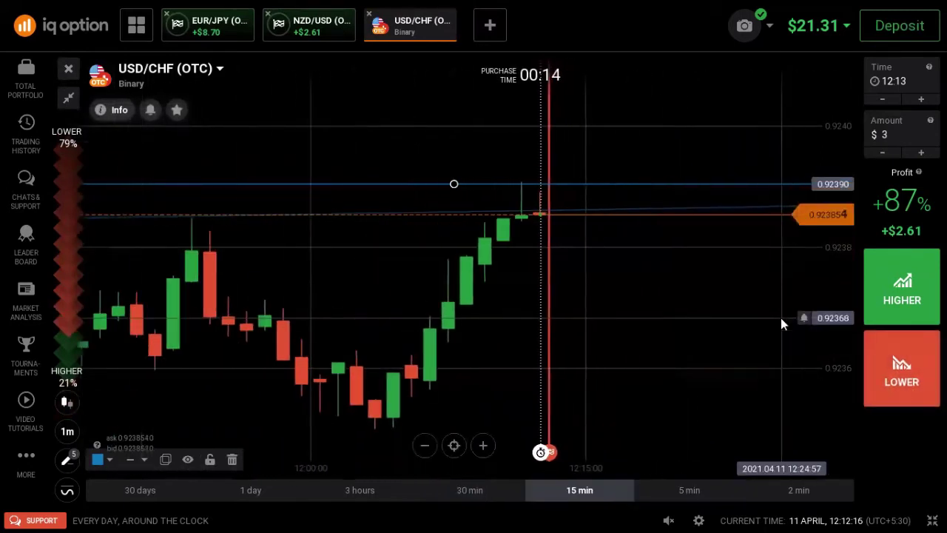
{"action": "scroll", "coordinate": [738, 372], "scroll_direction": "up", "scroll_amount": 2}
{"action": "scroll", "coordinate": [737, 371], "scroll_direction": "up", "scroll_amount": 2}
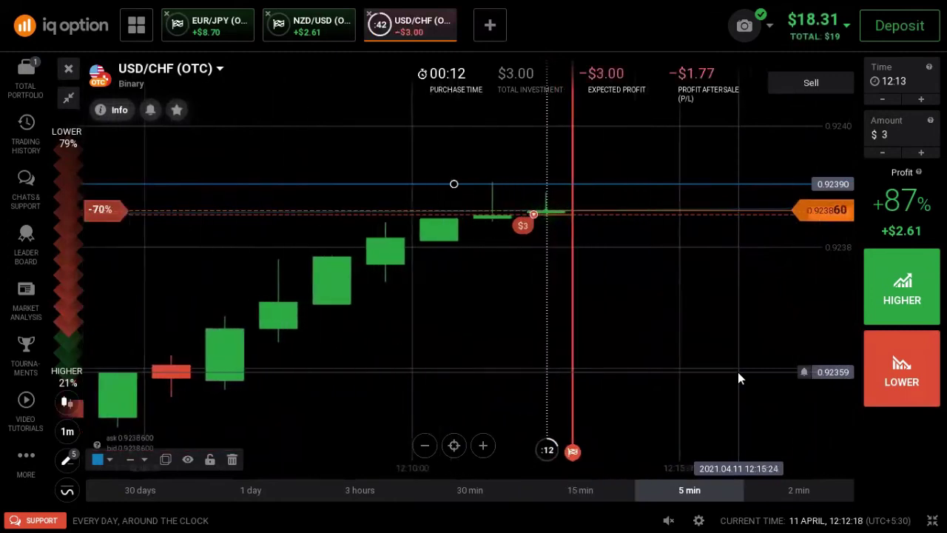
Step: Draw a trend line across the recent USD/CHF highs while the $3 trade expires at +$2.61
{"action": "scroll", "coordinate": [727, 376], "scroll_direction": "down", "scroll_amount": 3}
{"action": "left_click_drag", "start_coordinate": [234, 219], "coordinate": [469, 215]}
{"action": "scroll", "coordinate": [470, 214], "scroll_direction": "down", "scroll_amount": 2}
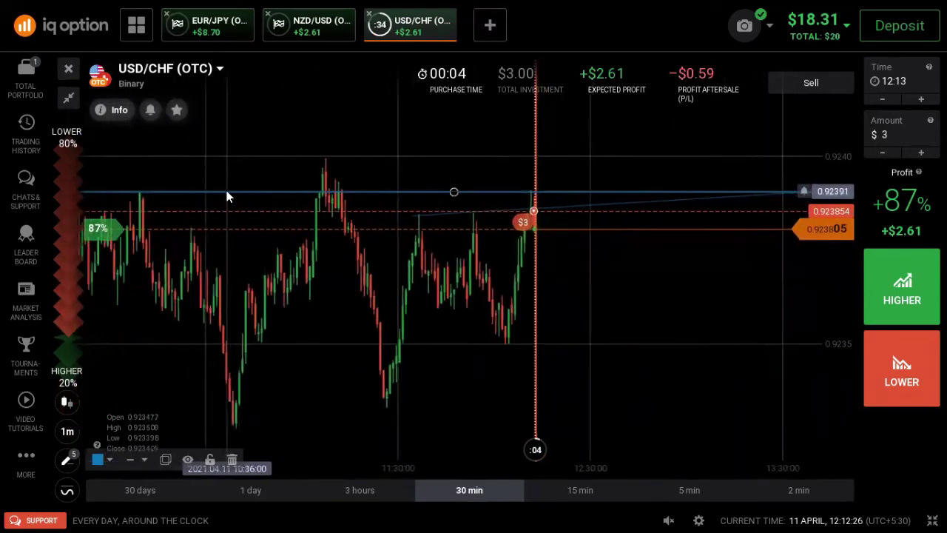
{"action": "scroll", "coordinate": [471, 361], "scroll_direction": "down", "scroll_amount": 2}
{"action": "scroll", "coordinate": [469, 362], "scroll_direction": "up", "scroll_amount": 4}
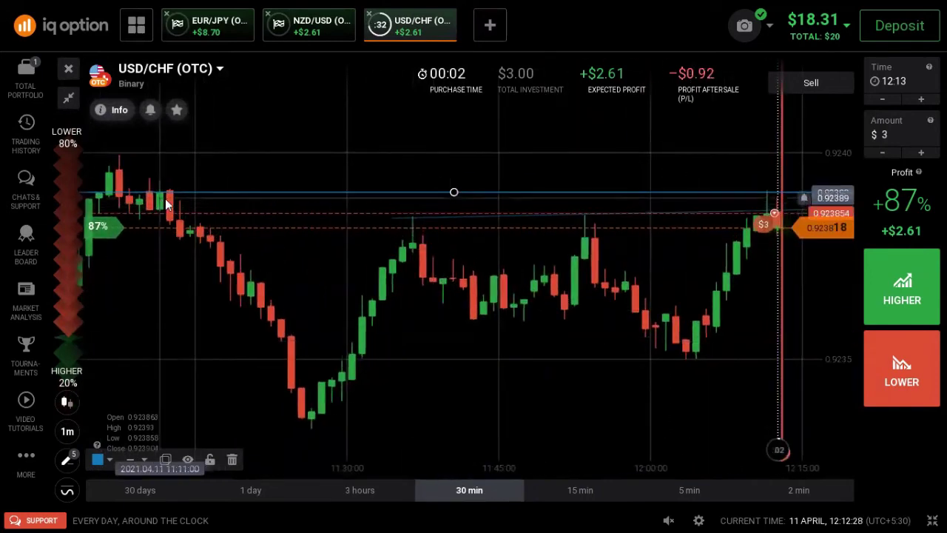
{"action": "scroll", "coordinate": [353, 304], "scroll_direction": "up", "scroll_amount": 4}
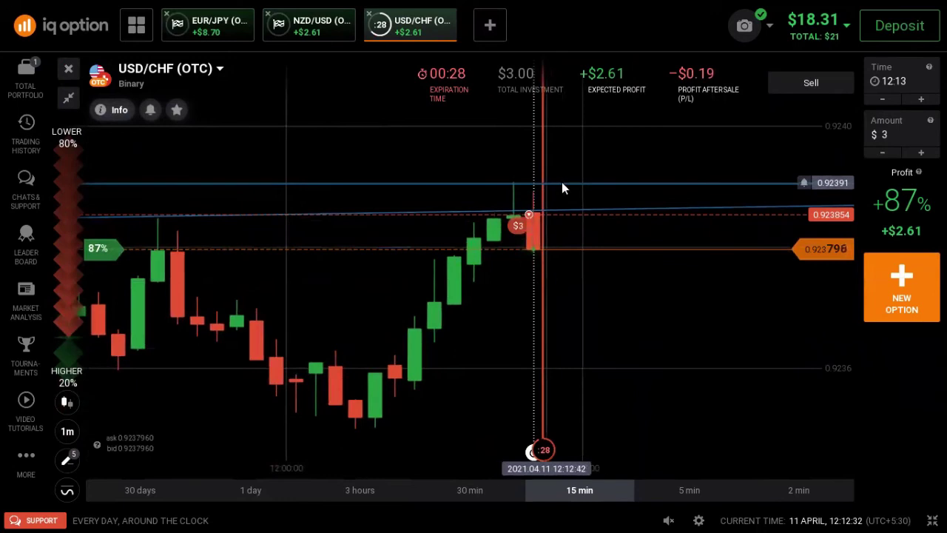
{"action": "scroll", "coordinate": [559, 314], "scroll_direction": "down", "scroll_amount": 4}
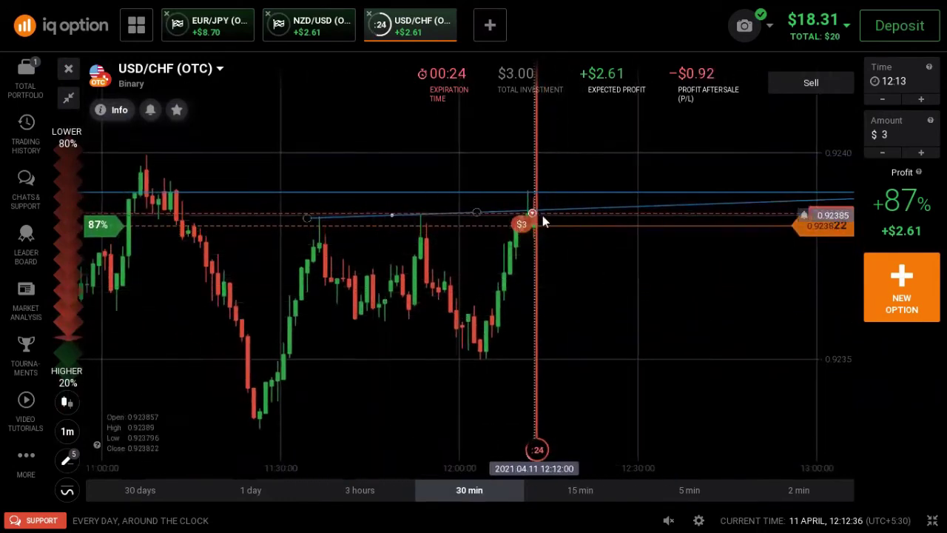
{"action": "scroll", "coordinate": [620, 349], "scroll_direction": "up", "scroll_amount": 4}
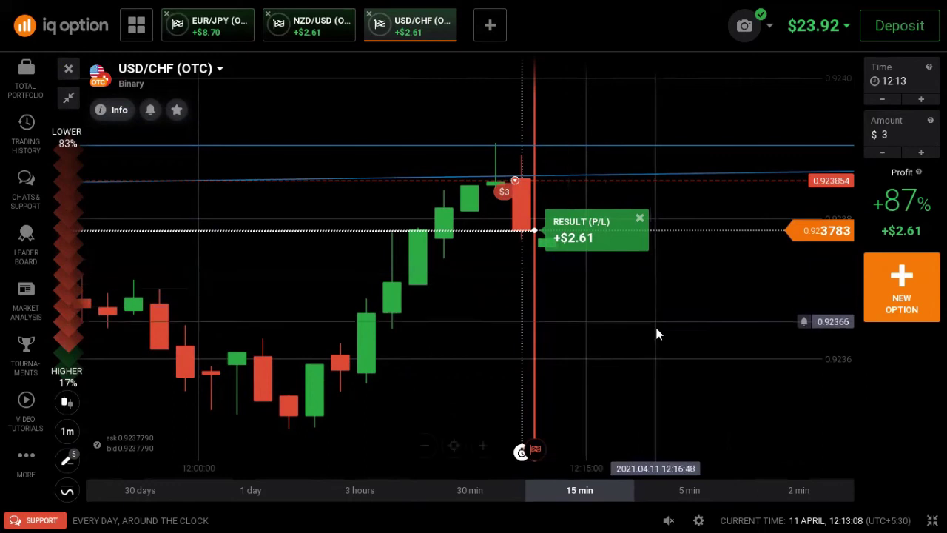
{"action": "scroll", "coordinate": [656, 334], "scroll_direction": "down", "scroll_amount": 2}
{"action": "scroll", "coordinate": [654, 330], "scroll_direction": "up", "scroll_amount": 2}
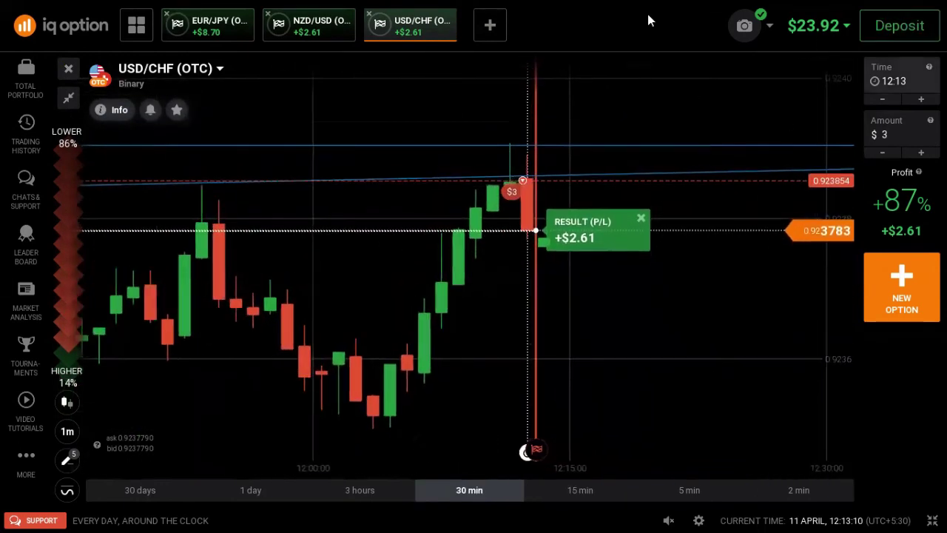